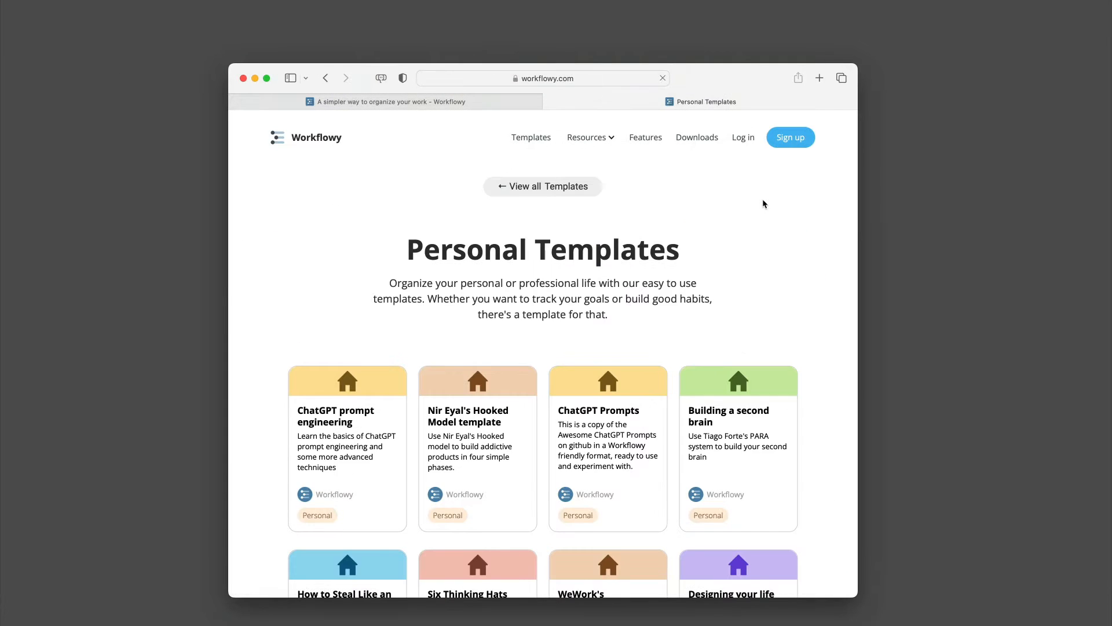
Step: Browse the Personal Templates gallery, preview the Atomic habits template and return to the gallery
{"action": "scroll", "coordinate": [762, 200], "scroll_direction": "down", "scroll_amount": 5}
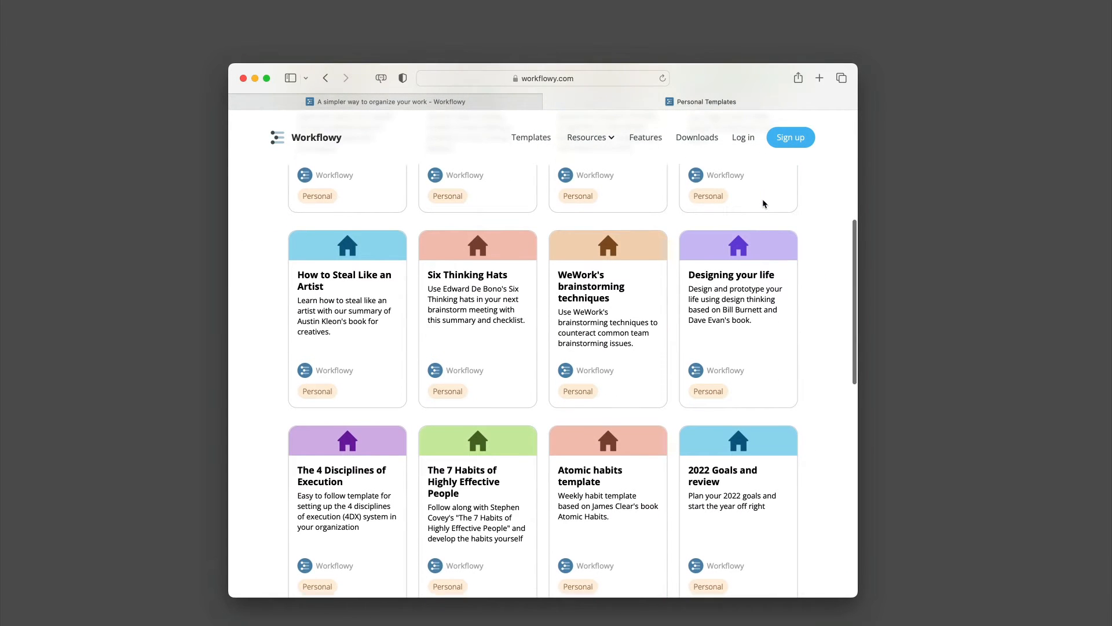
{"action": "scroll", "coordinate": [762, 201], "scroll_direction": "up", "scroll_amount": 3}
{"action": "scroll", "coordinate": [764, 203], "scroll_direction": "down", "scroll_amount": 7}
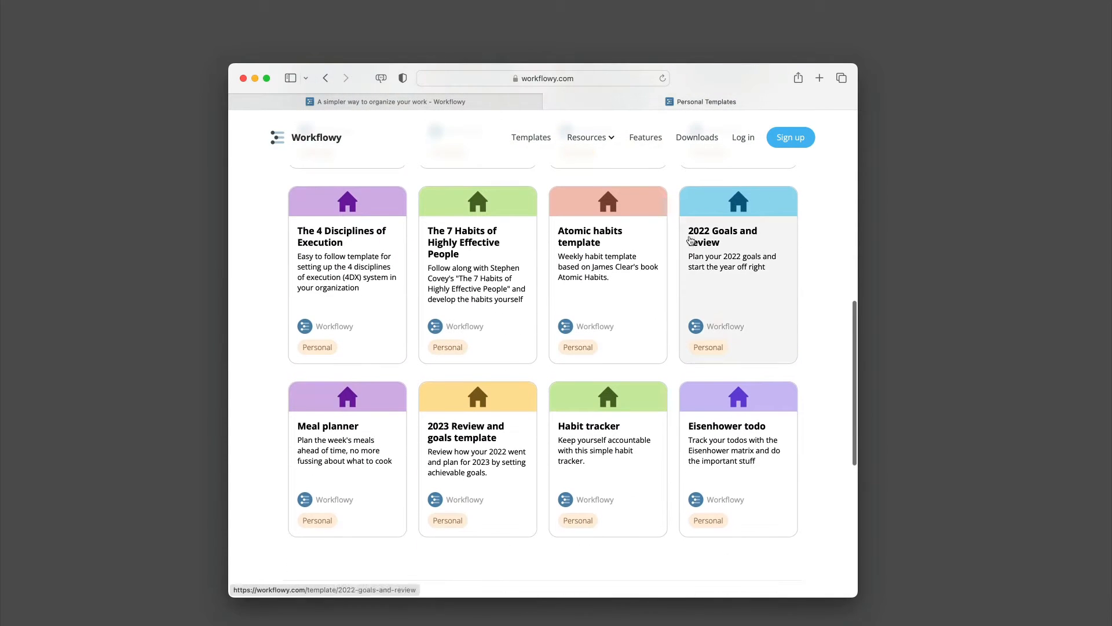
{"action": "left_click", "coordinate": [615, 313]}
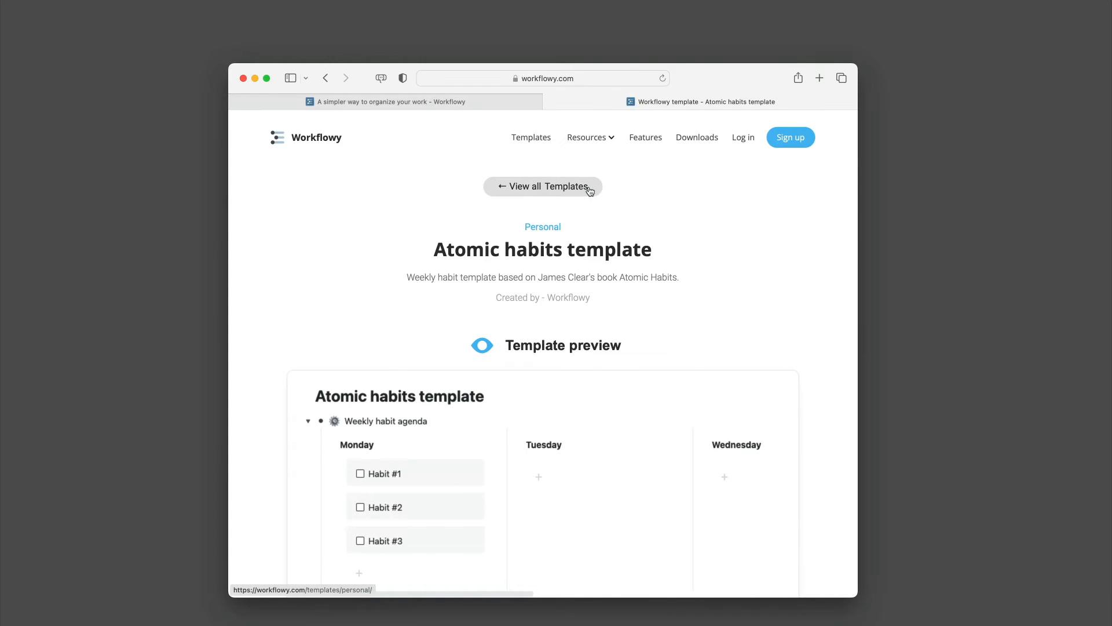
{"action": "left_click", "coordinate": [589, 186]}
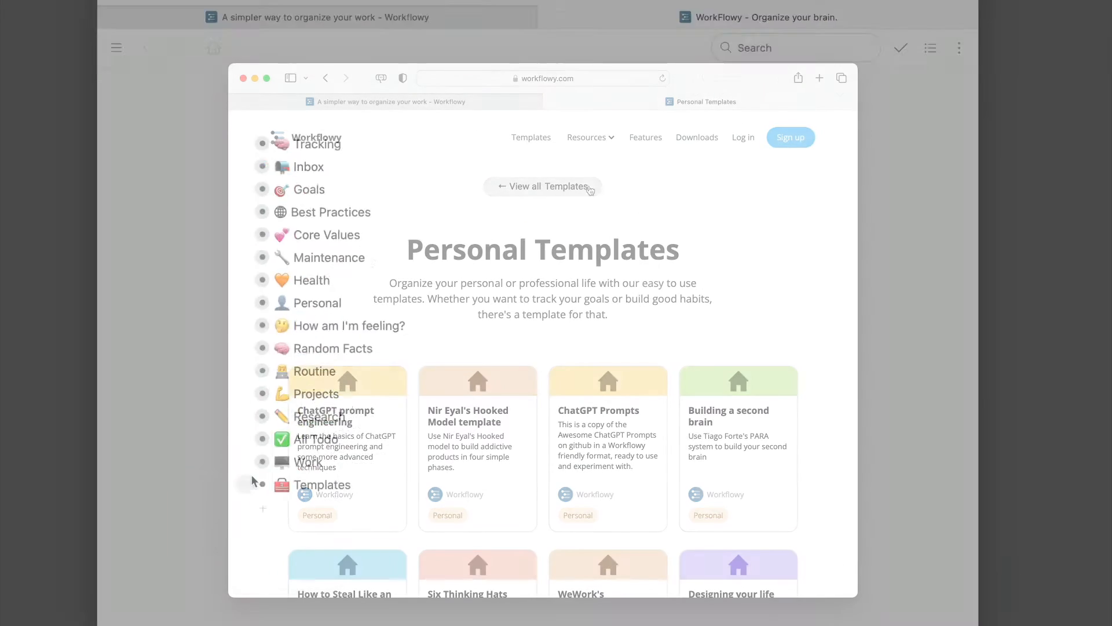
{"action": "left_click", "coordinate": [246, 484]}
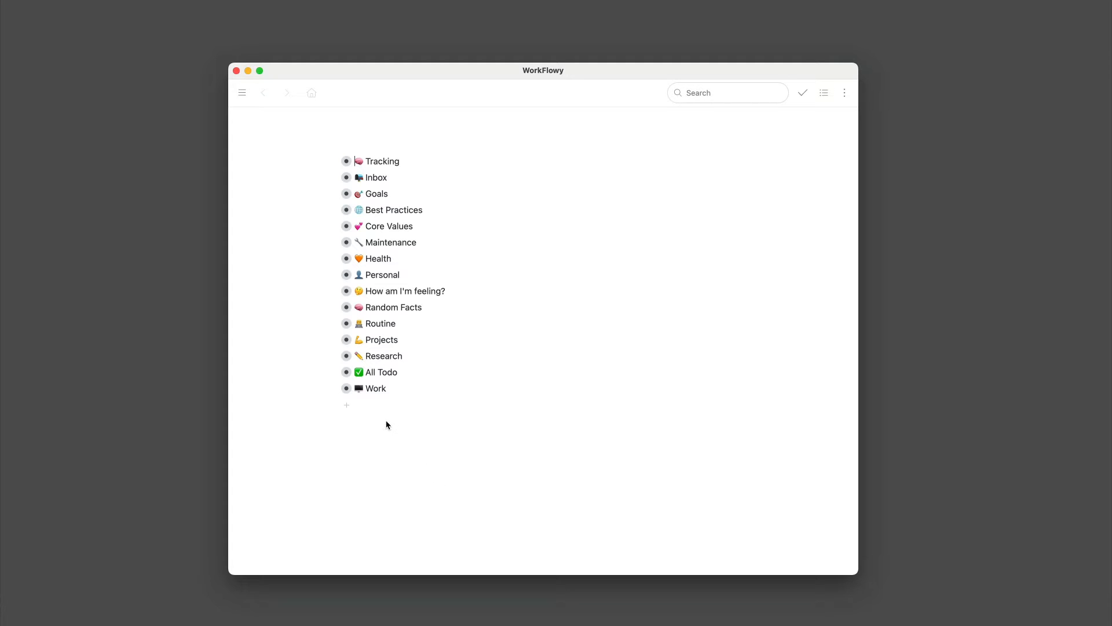
Step: Add a top-level item named "Templates" with a hammer emoji at the end of the outline
{"action": "left_click", "coordinate": [347, 405]}
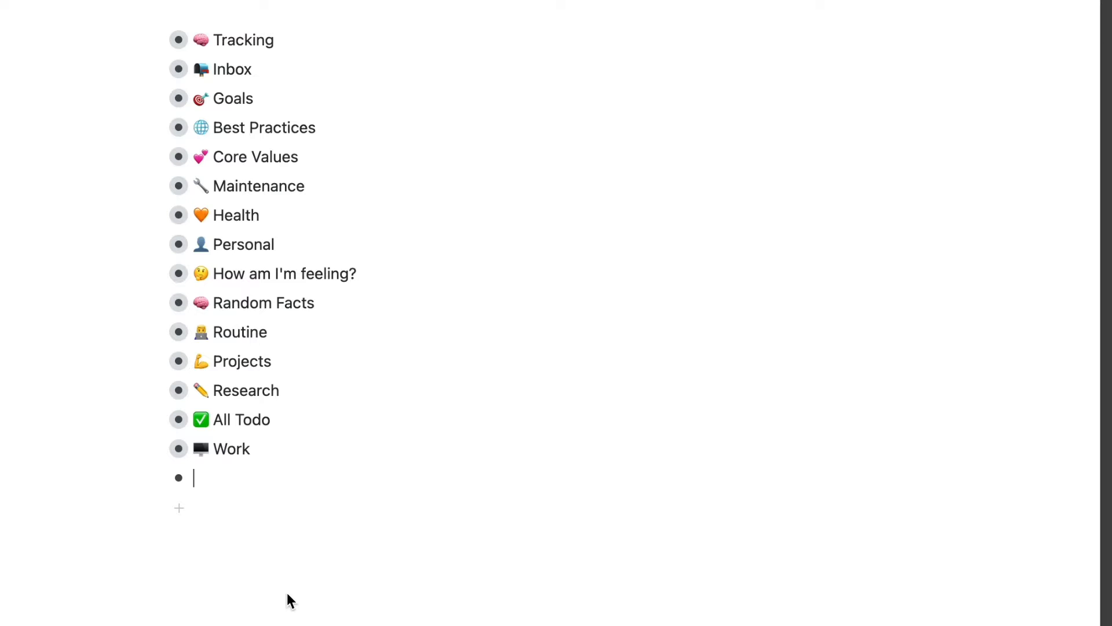
{"action": "type", "text": ":tool"}
{"action": "key", "text": "Return"}
{"action": "type", "text": "Templates"}
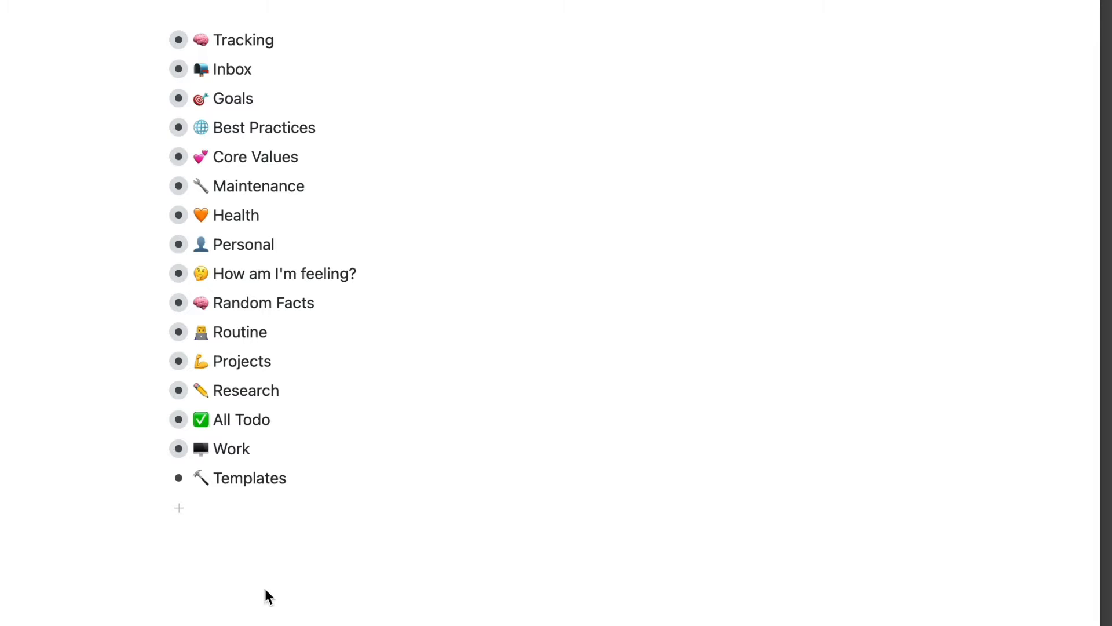
Step: Open the Templates item and add a first item named "Daily Todo" inside it
{"action": "left_click", "coordinate": [179, 479]}
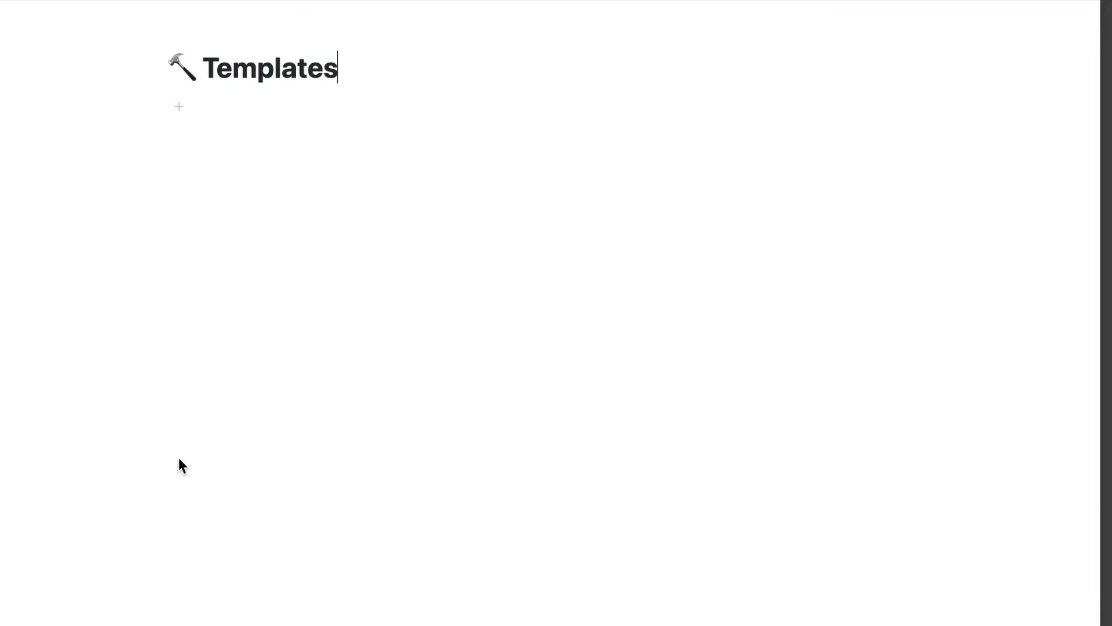
{"action": "left_click", "coordinate": [186, 109]}
{"action": "type", "text": "Todo"}
{"action": "key", "text": "BackSpace"}
{"action": "key", "text": "BackSpace"}
{"action": "key", "text": "BackSpace"}
{"action": "key", "text": "BackSpace"}
{"action": "type", "text": "Daily tod"}
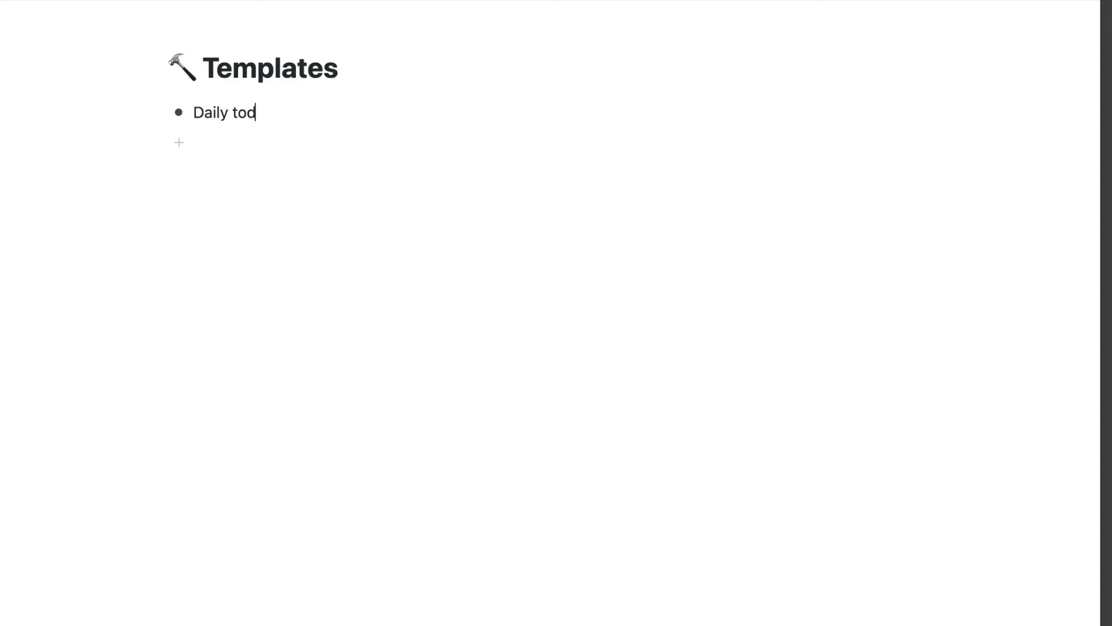
{"action": "key", "text": "BackSpace"}
{"action": "key", "text": "BackSpace"}
{"action": "key", "text": "BackSpace"}
{"action": "type", "text": "Todo"}
Step: Nest an item named "Archive" with a lock emoji under Daily Todo
{"action": "key", "text": "Return"}
{"action": "key", "text": "Tab"}
{"action": "type", "text": ":lock"}
{"action": "key", "text": "Return"}
{"action": "type", "text": "Archive"}
Step: Add "Inbox" with a mailbox emoji and "Today" with a calendar emoji below Archive
{"action": "key", "text": "Return"}
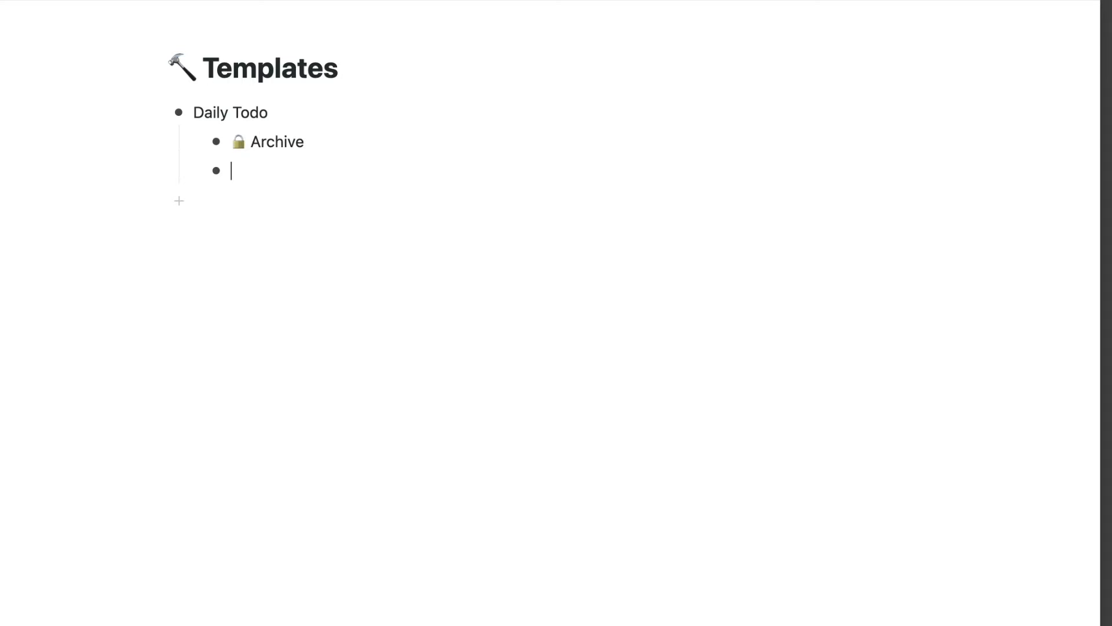
{"action": "type", "text": ":mail"}
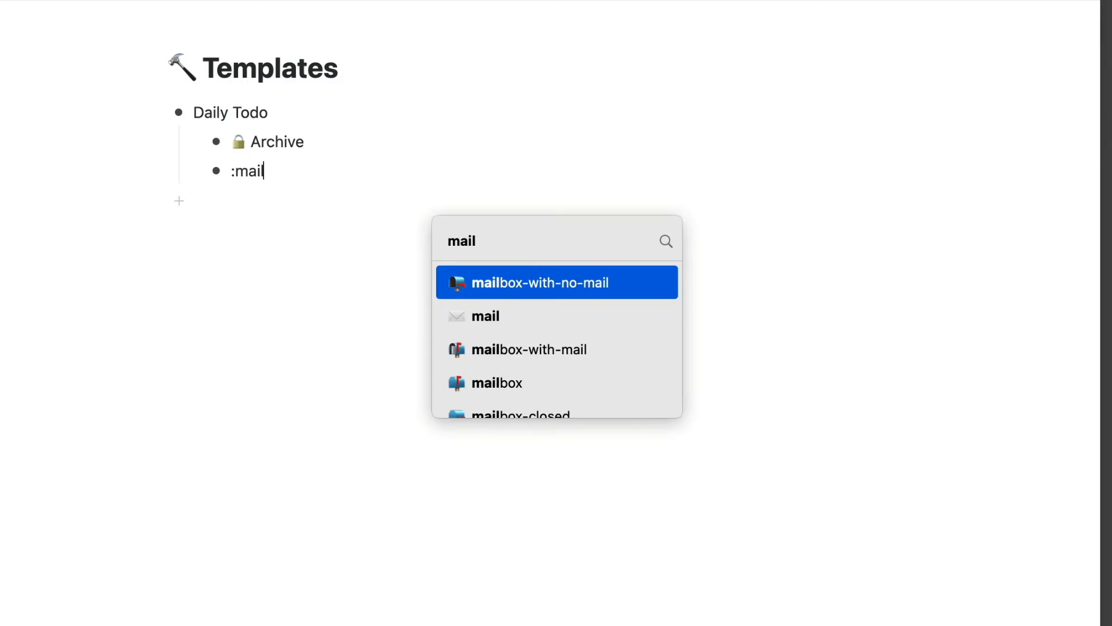
{"action": "key", "text": "Return"}
{"action": "type", "text": "Inbox"}
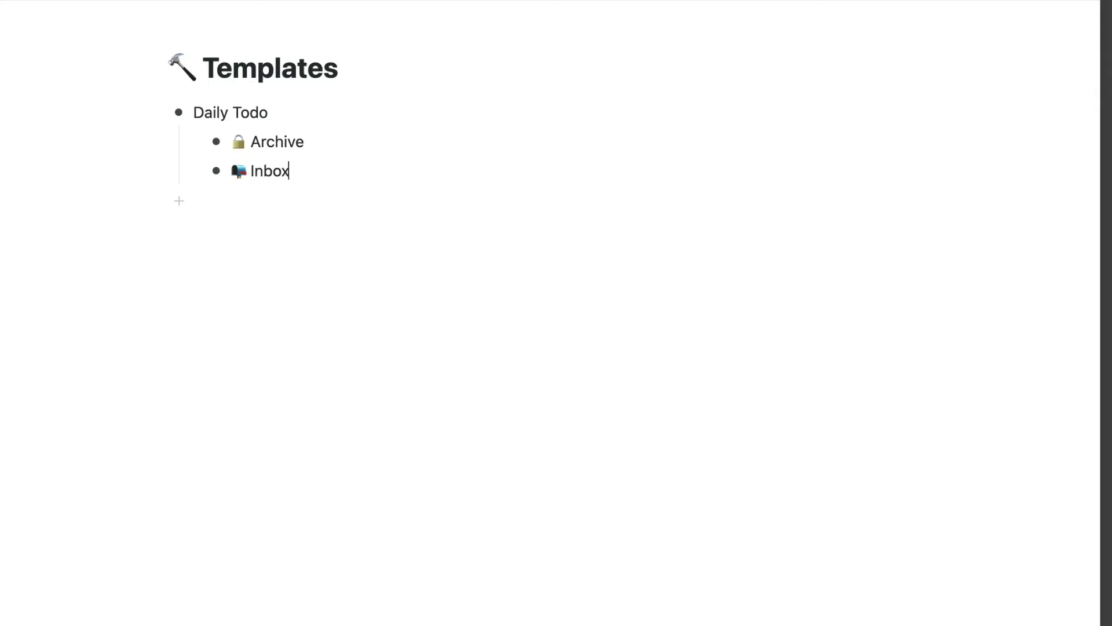
{"action": "key", "text": "Return"}
{"action": "type", "text": ":calend"}
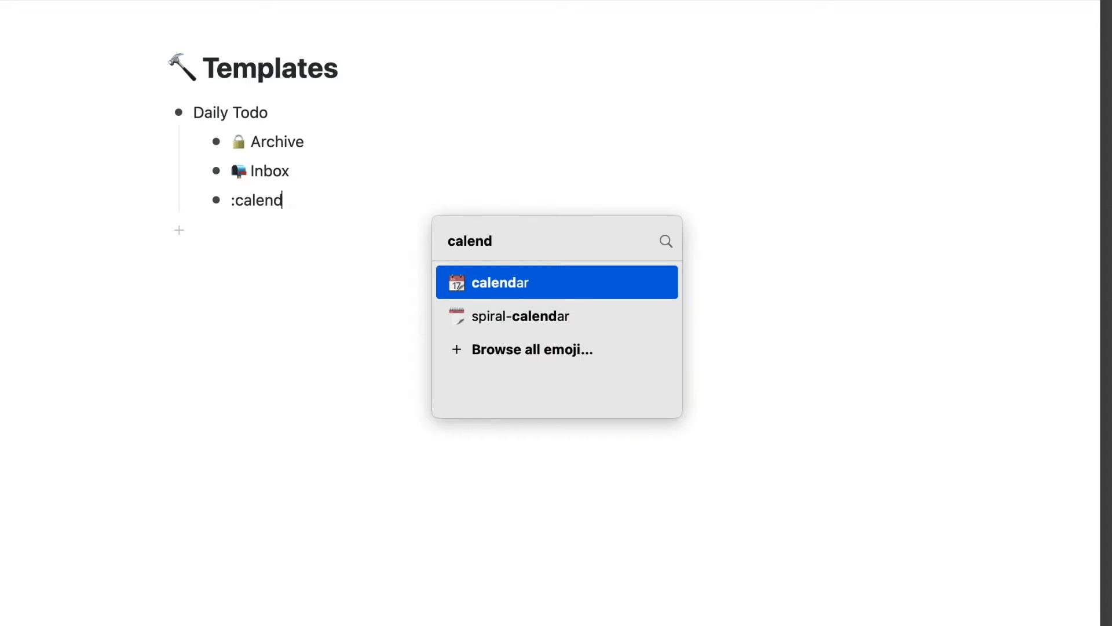
{"action": "key", "text": "Return"}
{"action": "type", "text": "Today"}
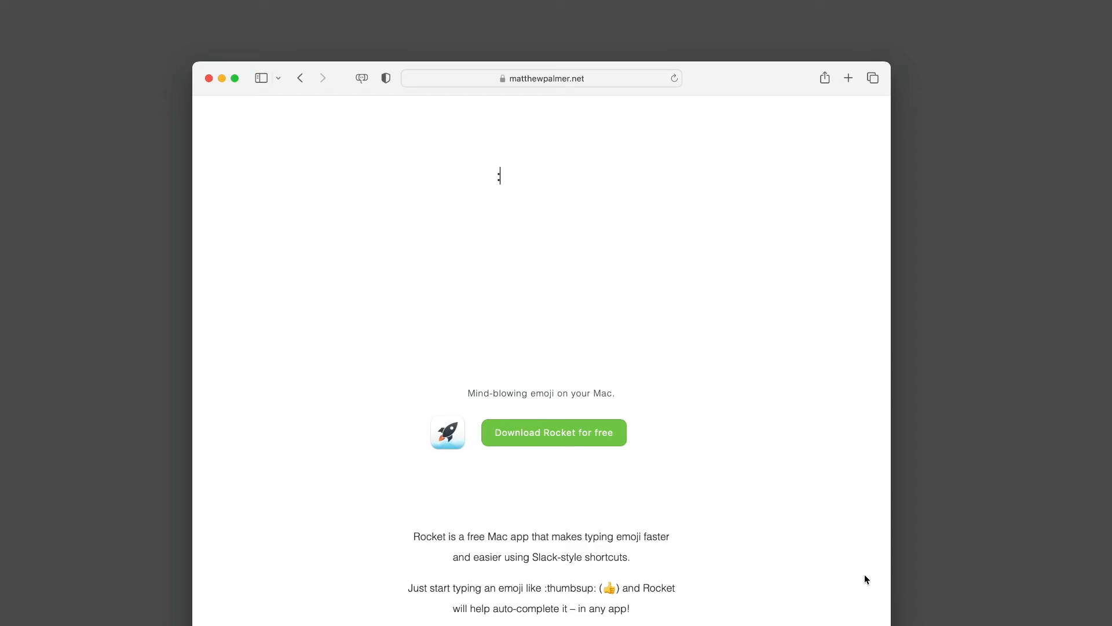
{"action": "type", "text": ":wa"}
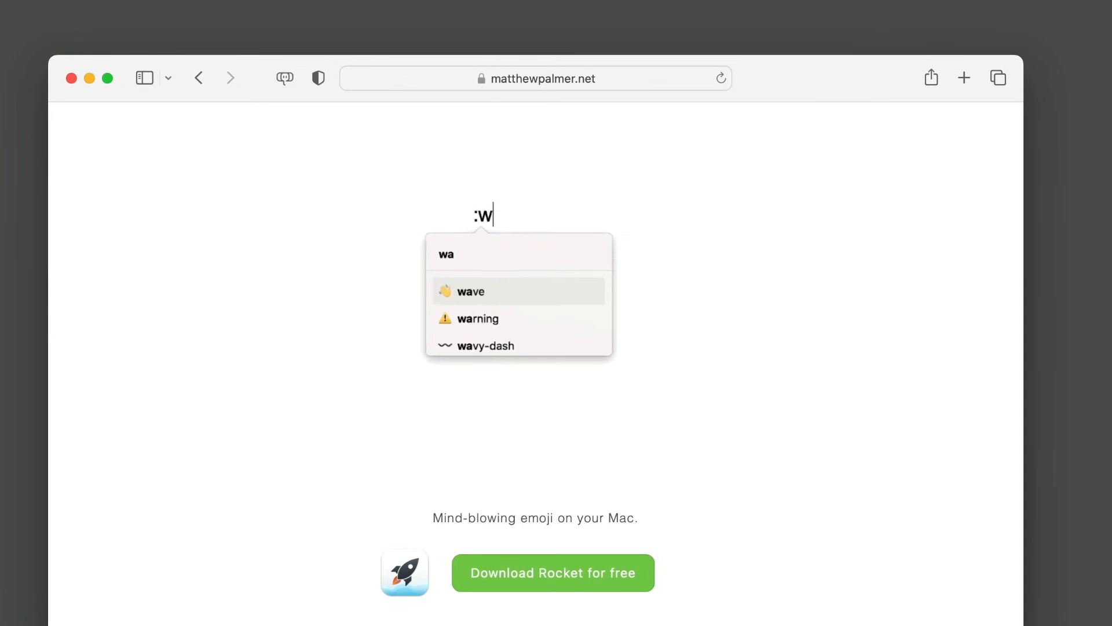
{"action": "key", "text": "Return"}
{"action": "type", "text": ", this is :roc"}
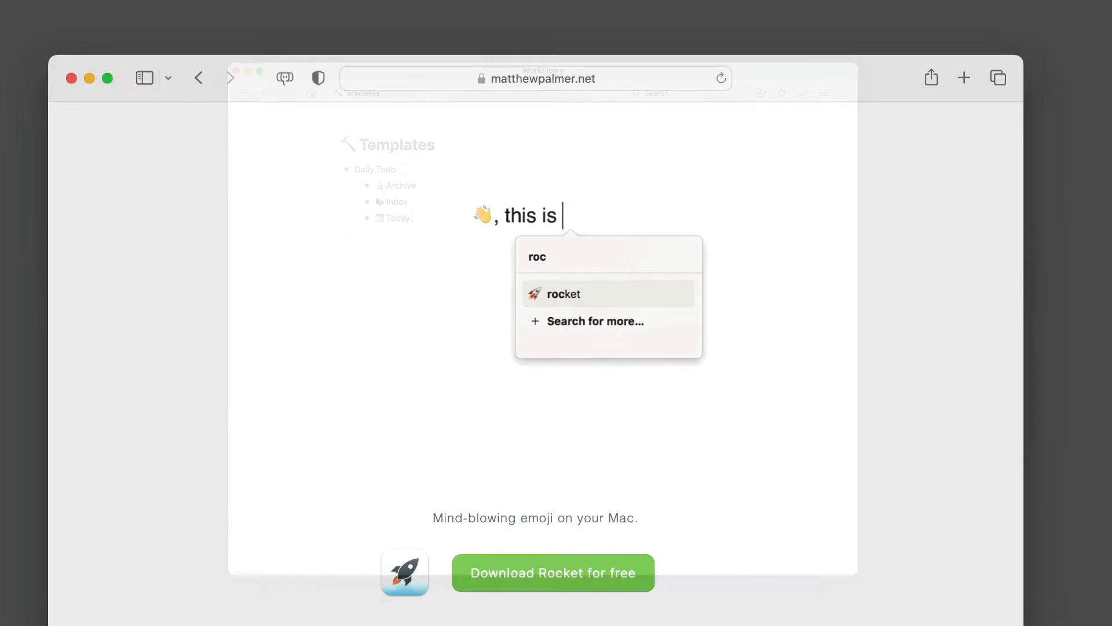
Step: Nest "Placeholder todo item" under Today and format it as a To-do
{"action": "key", "text": "Return"}
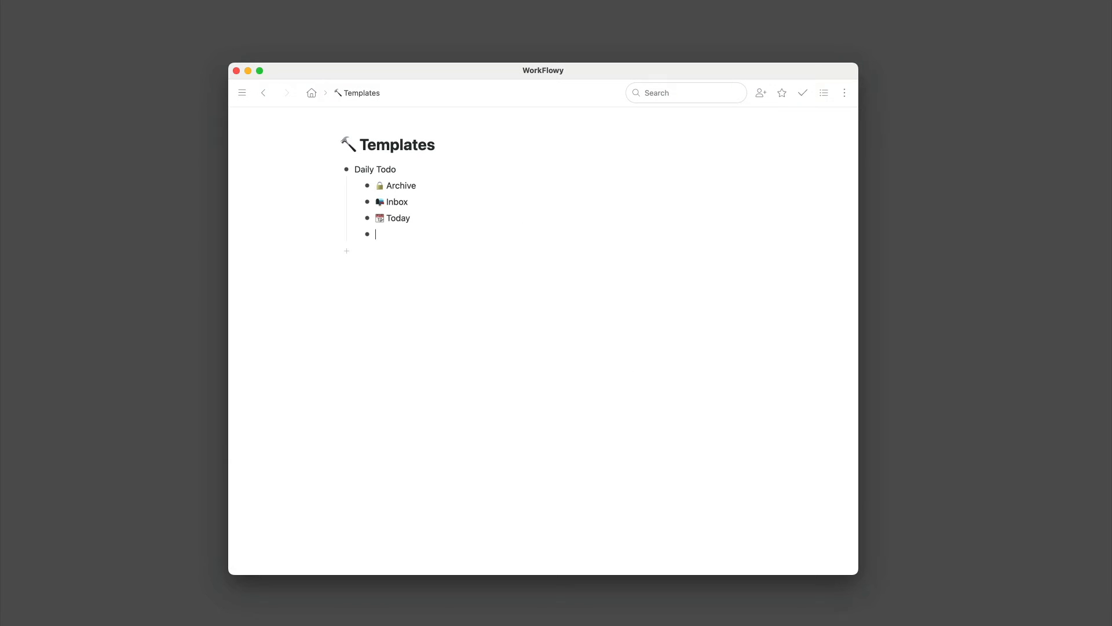
{"action": "type", "text": "Placeholder todo item"}
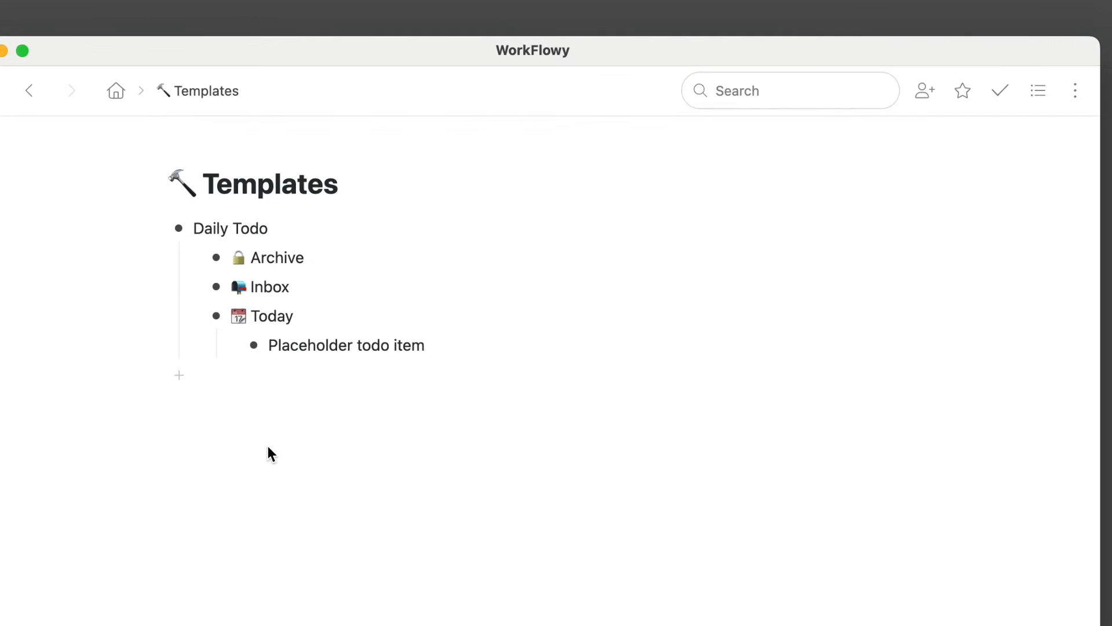
{"action": "left_click", "coordinate": [232, 344]}
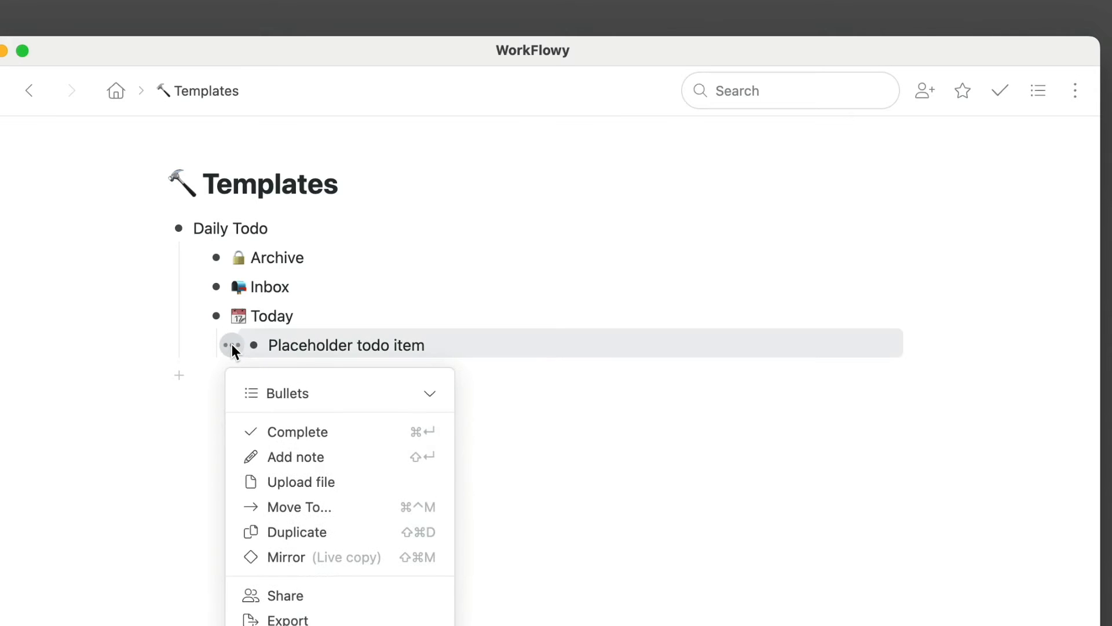
{"action": "left_click", "coordinate": [377, 398]}
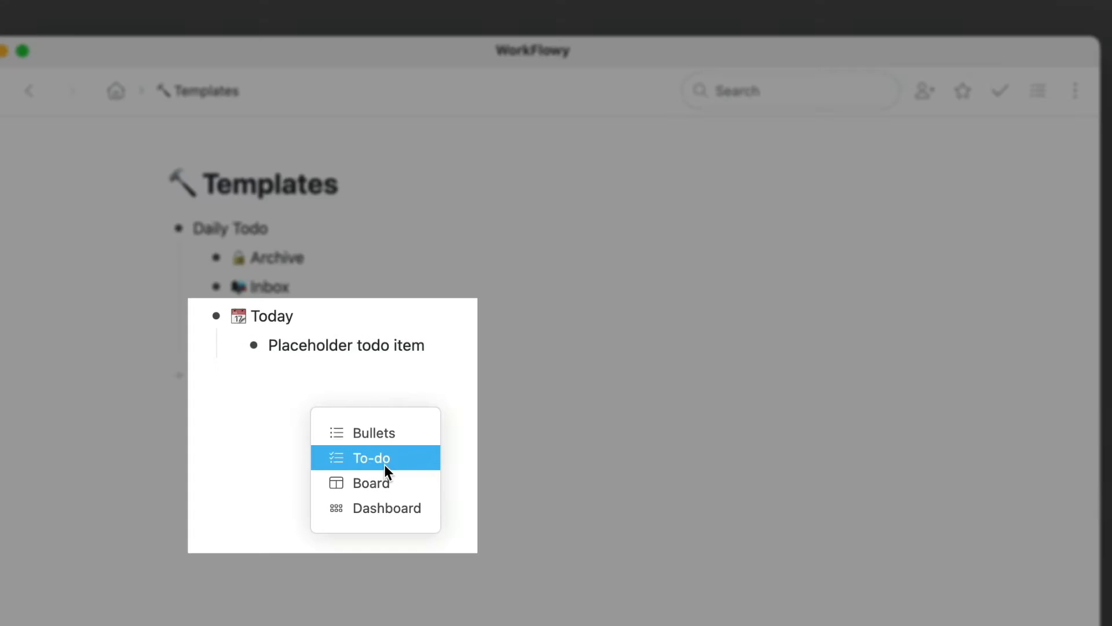
{"action": "left_click", "coordinate": [386, 468]}
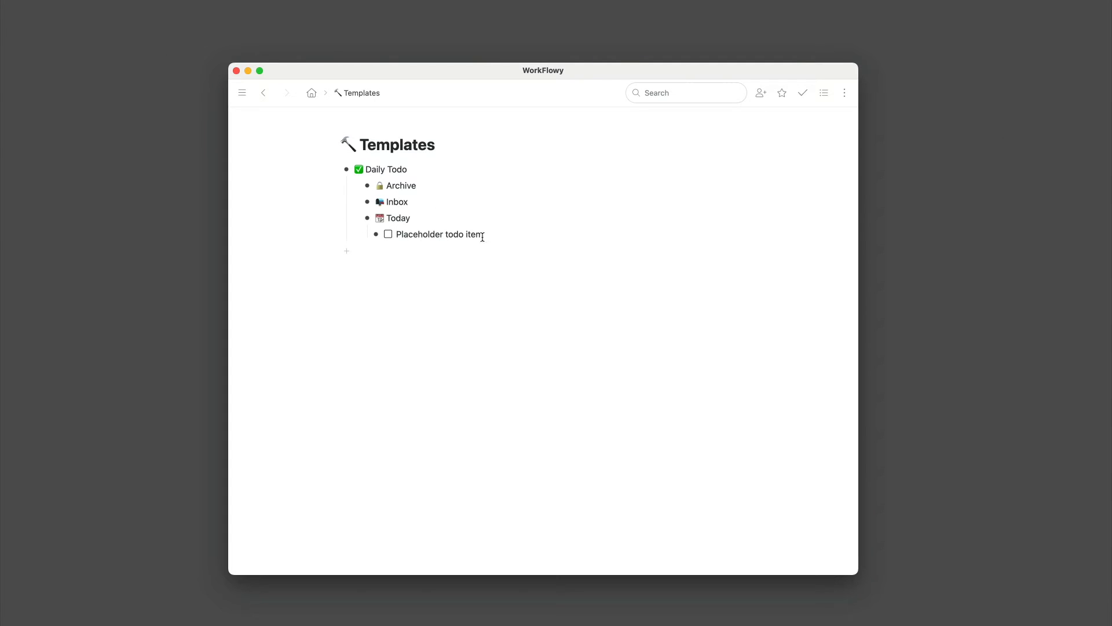
Step: Make the Daily Todo list a template and copy its template button
{"action": "left_click_drag", "start_coordinate": [482, 237], "coordinate": [345, 169]}
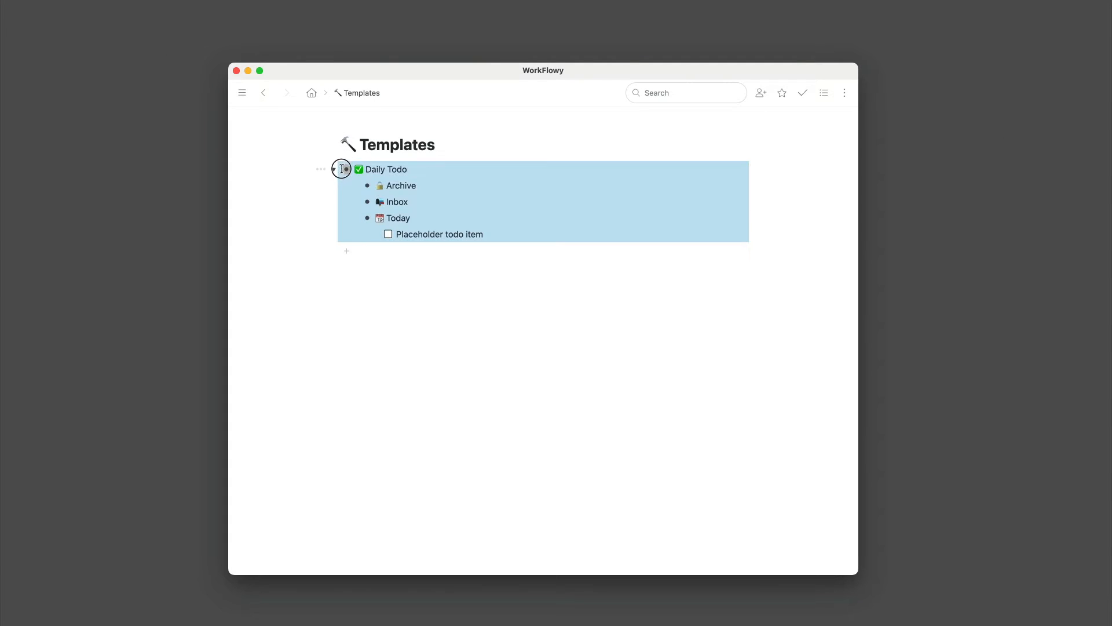
{"action": "left_click", "coordinate": [484, 277]}
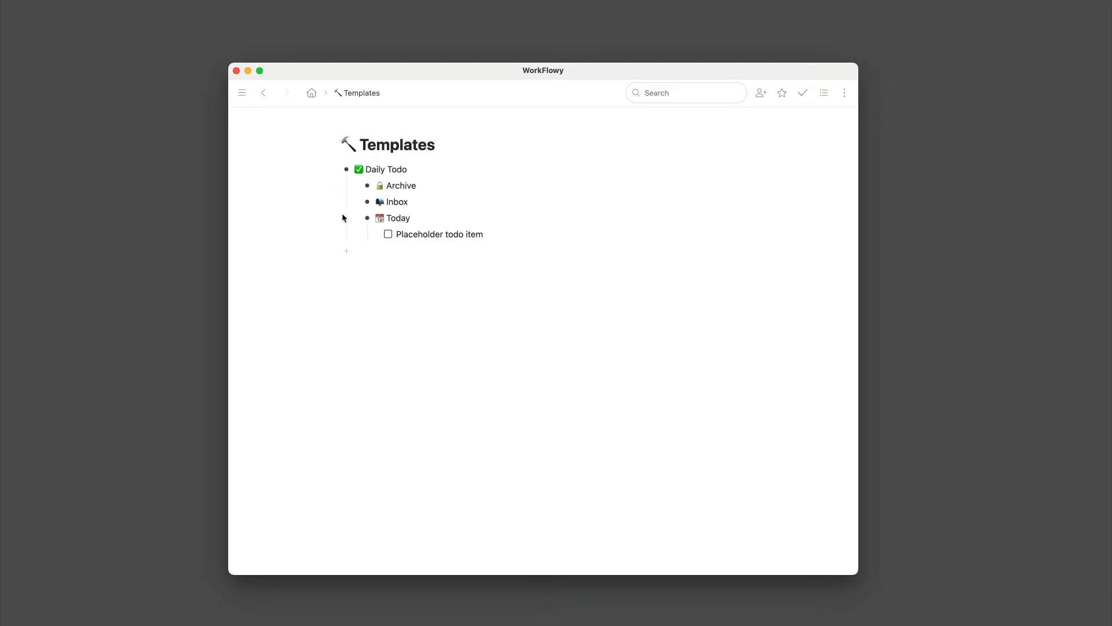
{"action": "left_click", "coordinate": [321, 171]}
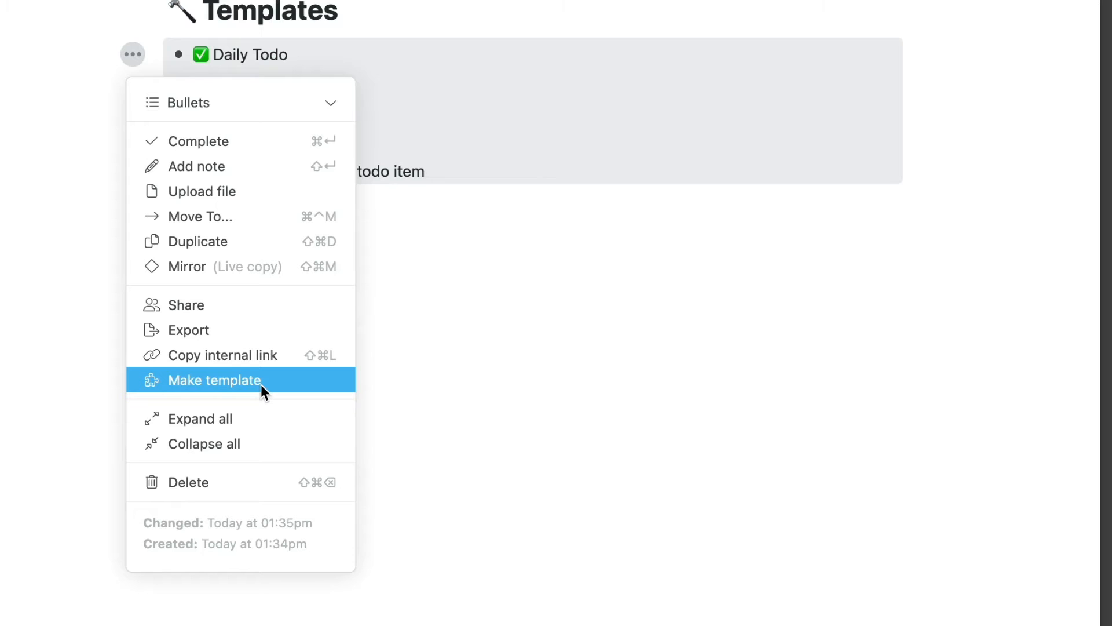
{"action": "left_click", "coordinate": [261, 384]}
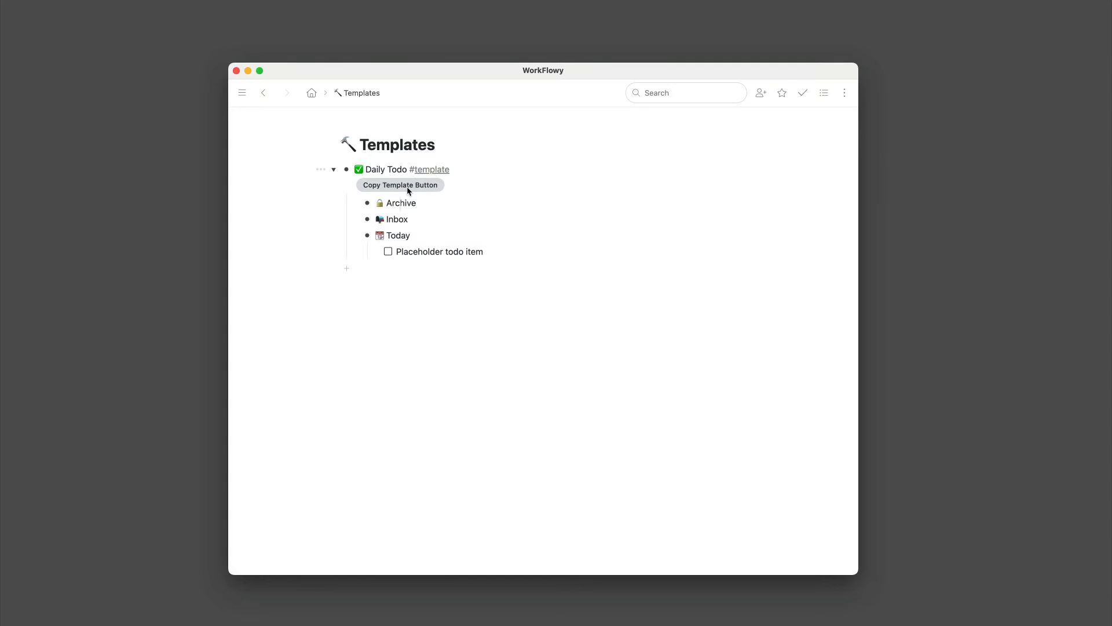
{"action": "left_click", "coordinate": [288, 260]}
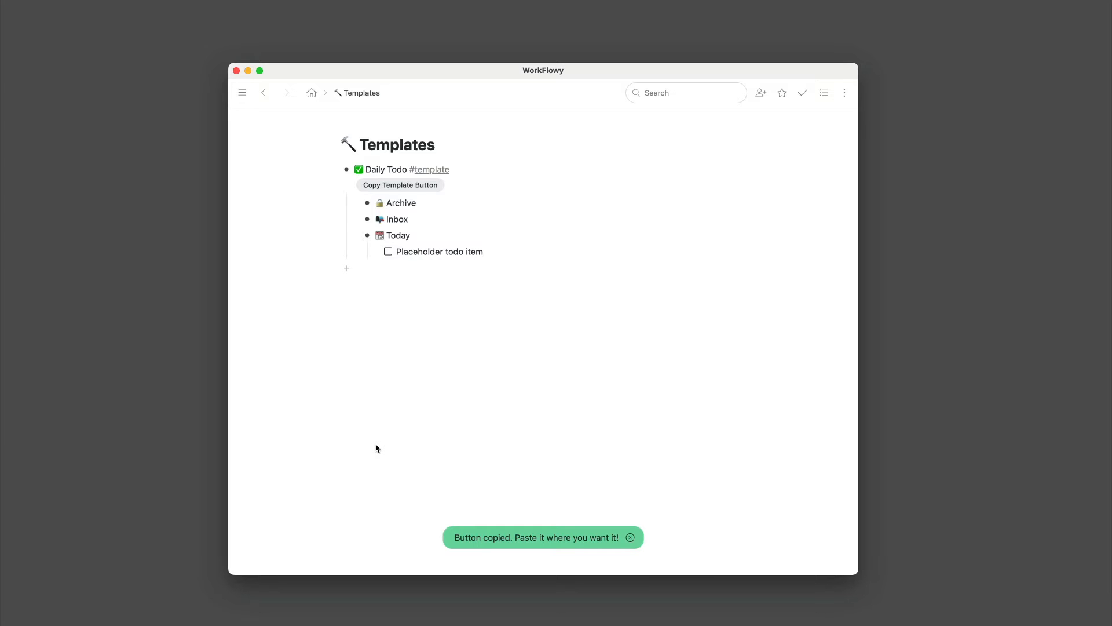
Step: Return to the home outline and add an item named "All Todo" with a check mark emoji below Templates
{"action": "left_click", "coordinate": [311, 93]}
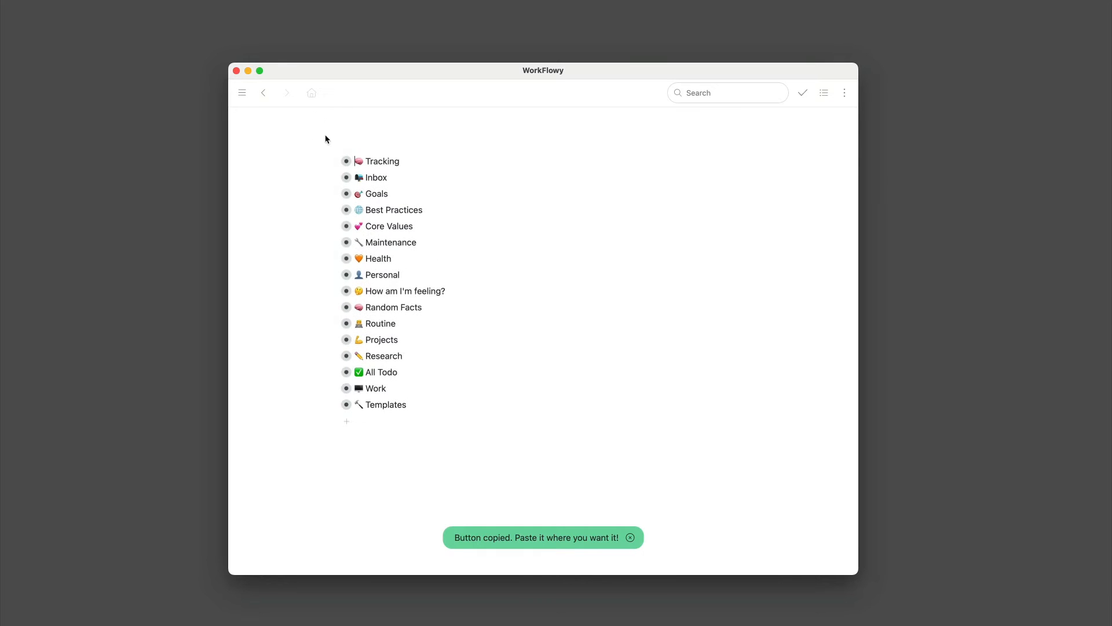
{"action": "left_click", "coordinate": [346, 422]}
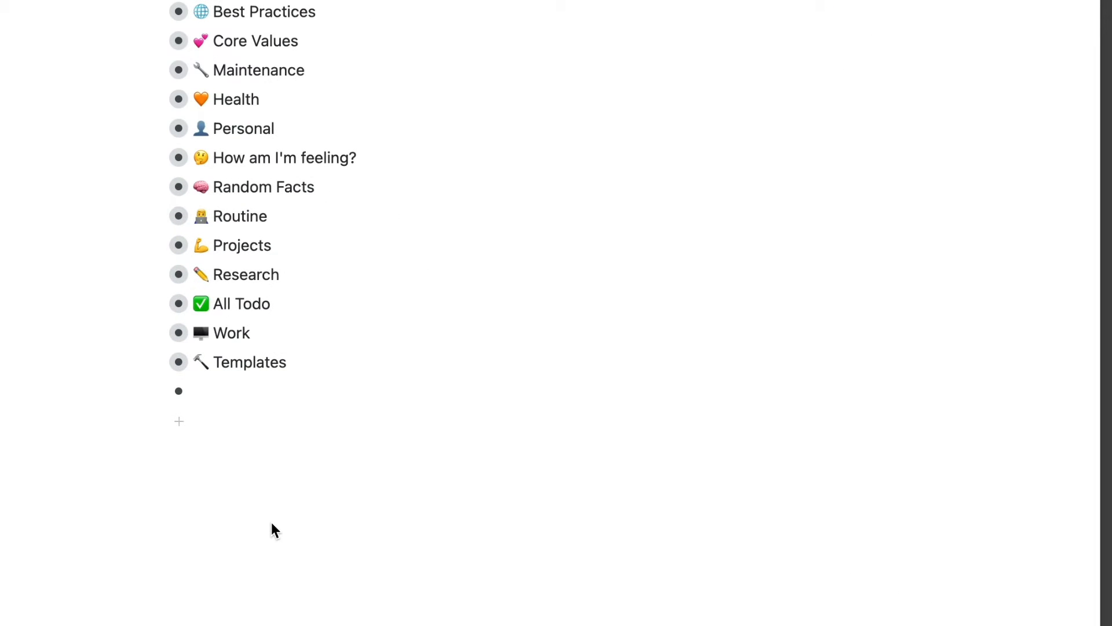
{"action": "type", "text": ":check"}
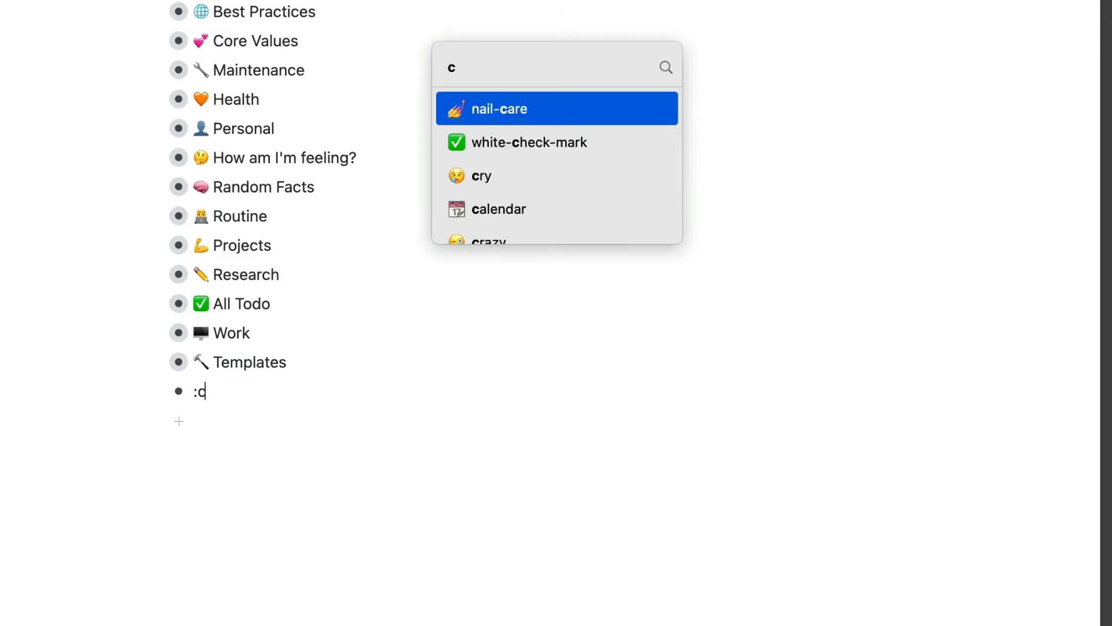
{"action": "key", "text": "Return"}
{"action": "type", "text": "All Todo"}
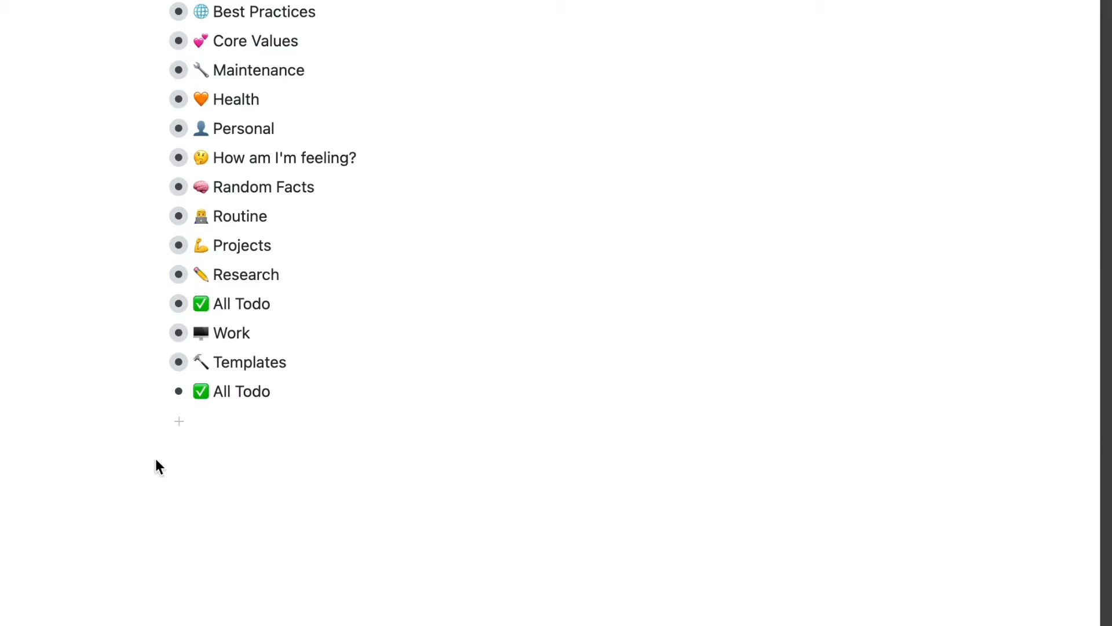
Step: Paste the copied template button inside the new All Todo item, generate a Daily Todo list with it and expand that list
{"action": "left_click", "coordinate": [179, 391]}
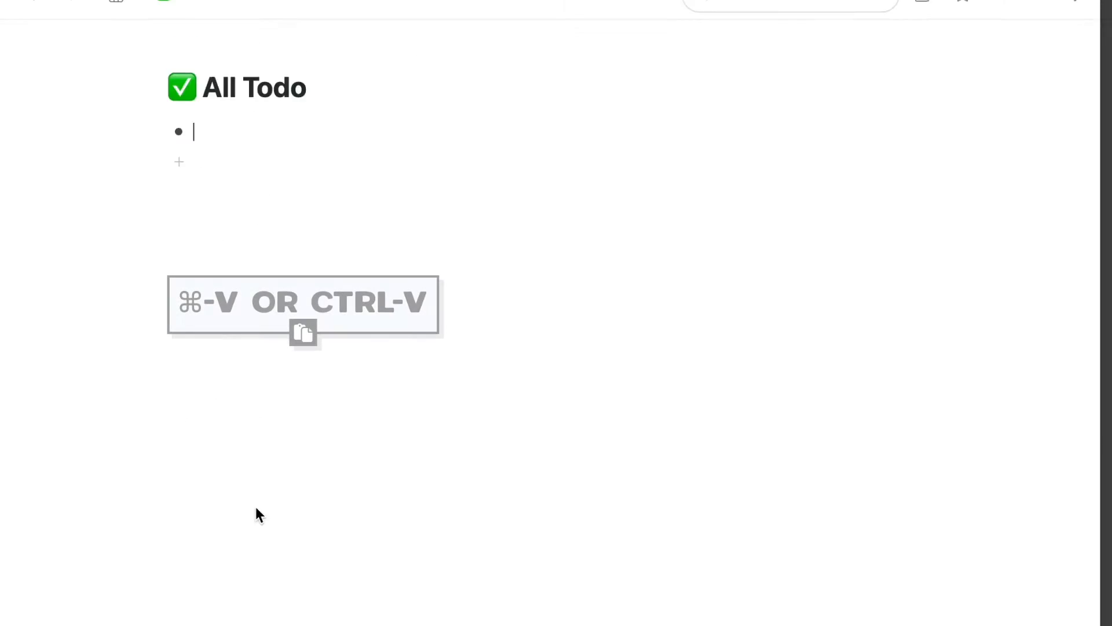
{"action": "key", "text": "super+v"}
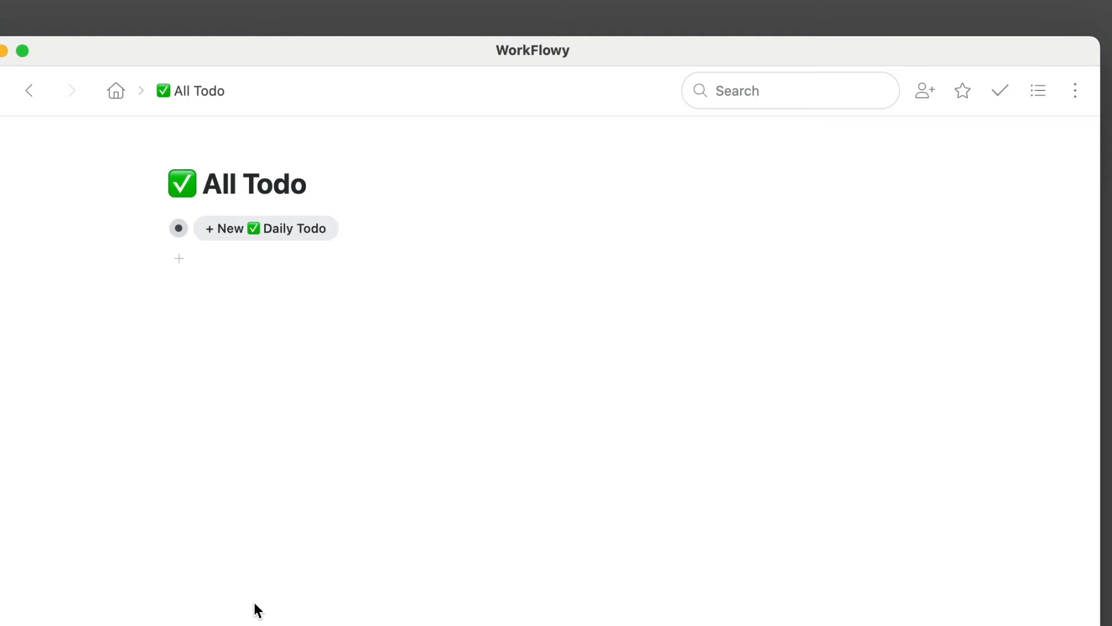
{"action": "left_click", "coordinate": [280, 227]}
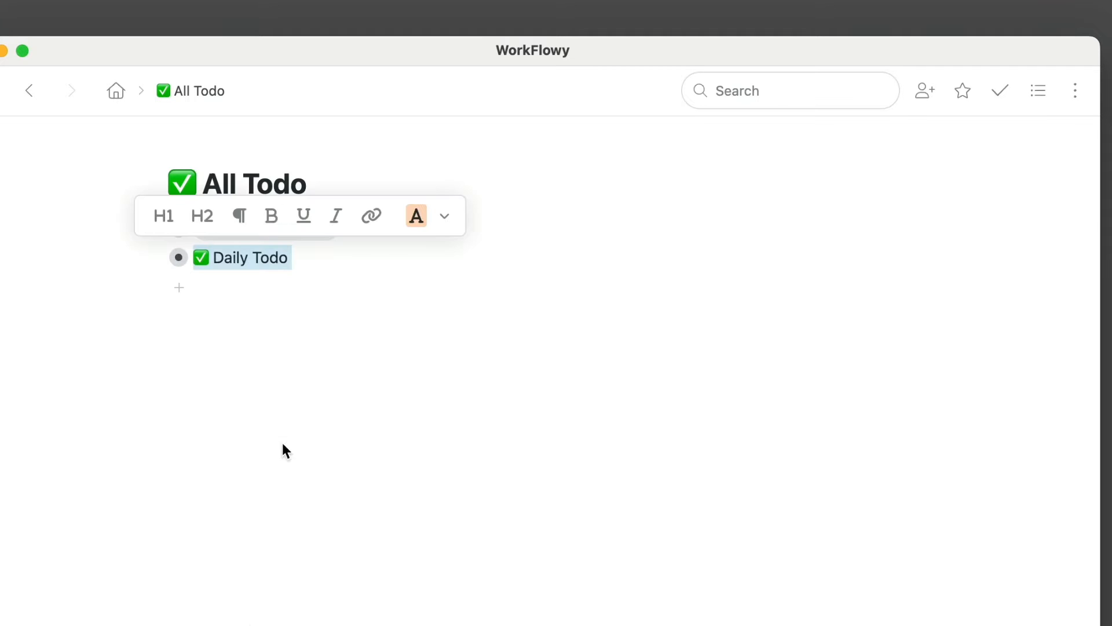
{"action": "left_click", "coordinate": [264, 390]}
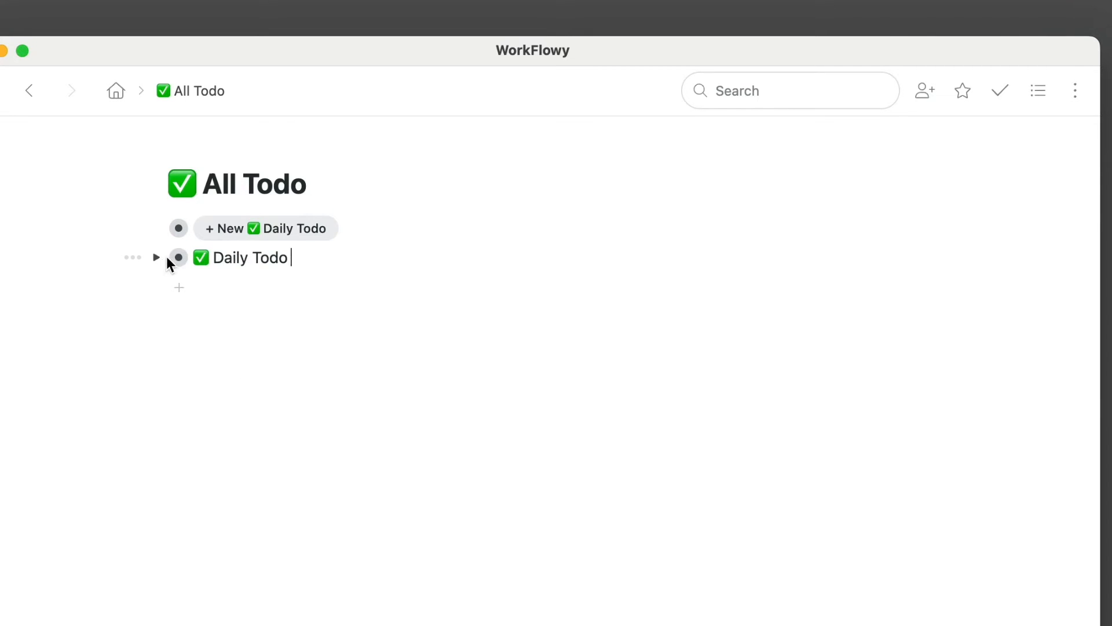
{"action": "left_click", "coordinate": [158, 258]}
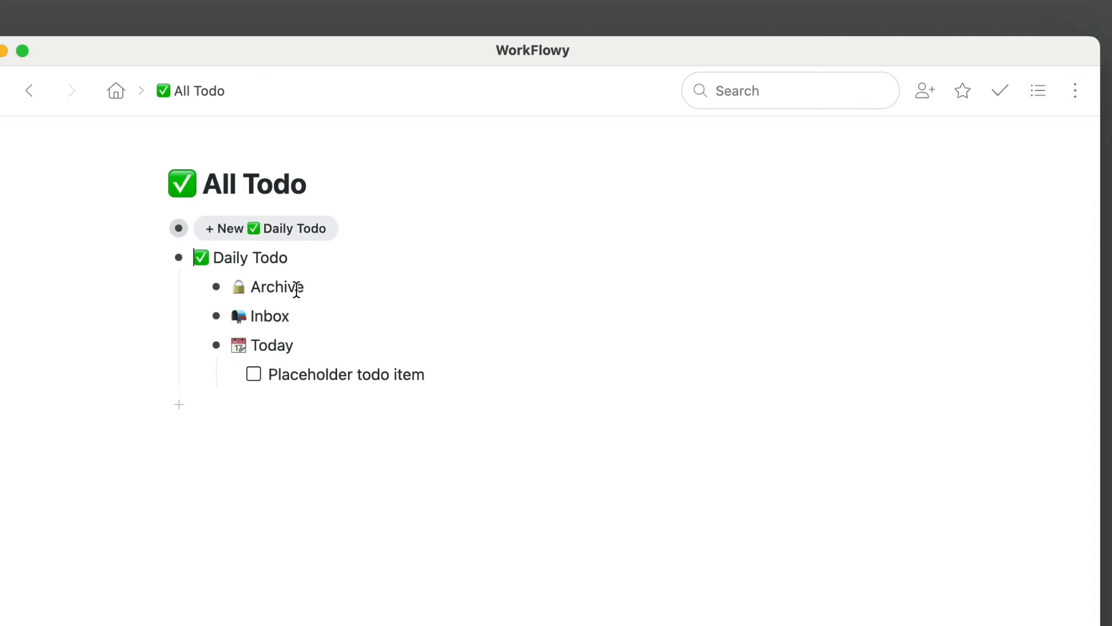
{"action": "left_click", "coordinate": [329, 376]}
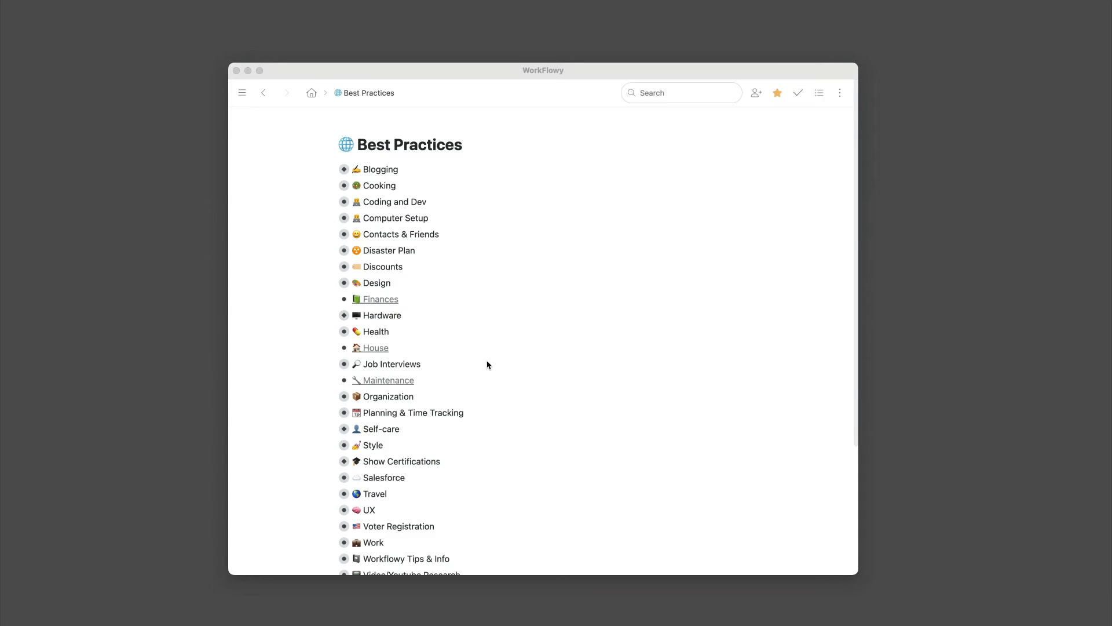
Step: Open the Templates list inside Workflowy Tips & Info in Best Practices
{"action": "left_click", "coordinate": [351, 559]}
{"action": "left_click", "coordinate": [344, 558]}
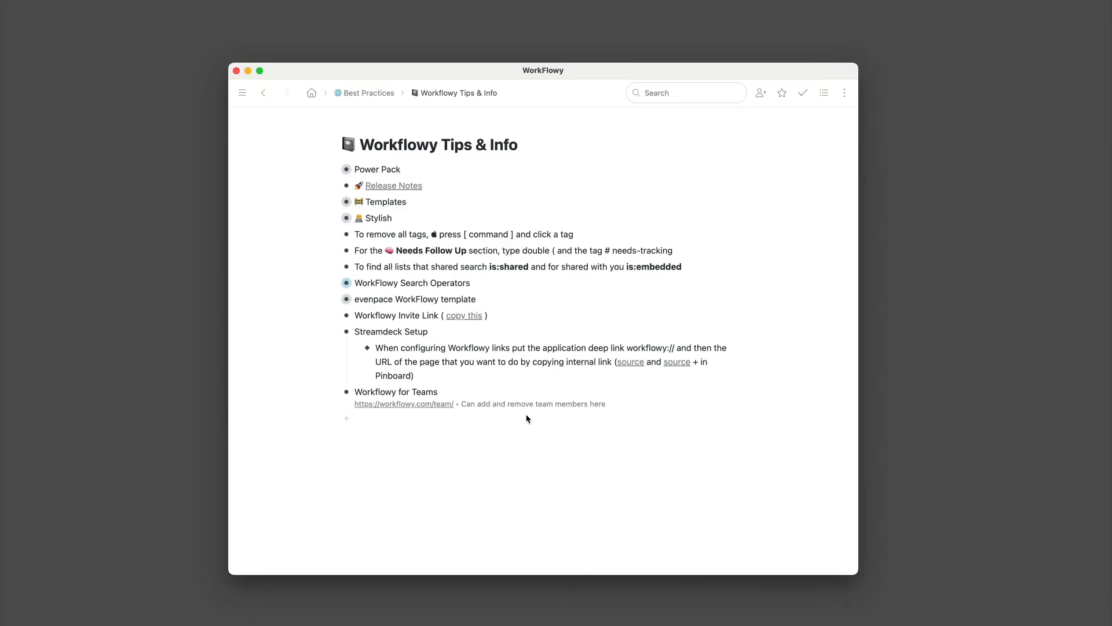
{"action": "left_click", "coordinate": [347, 202]}
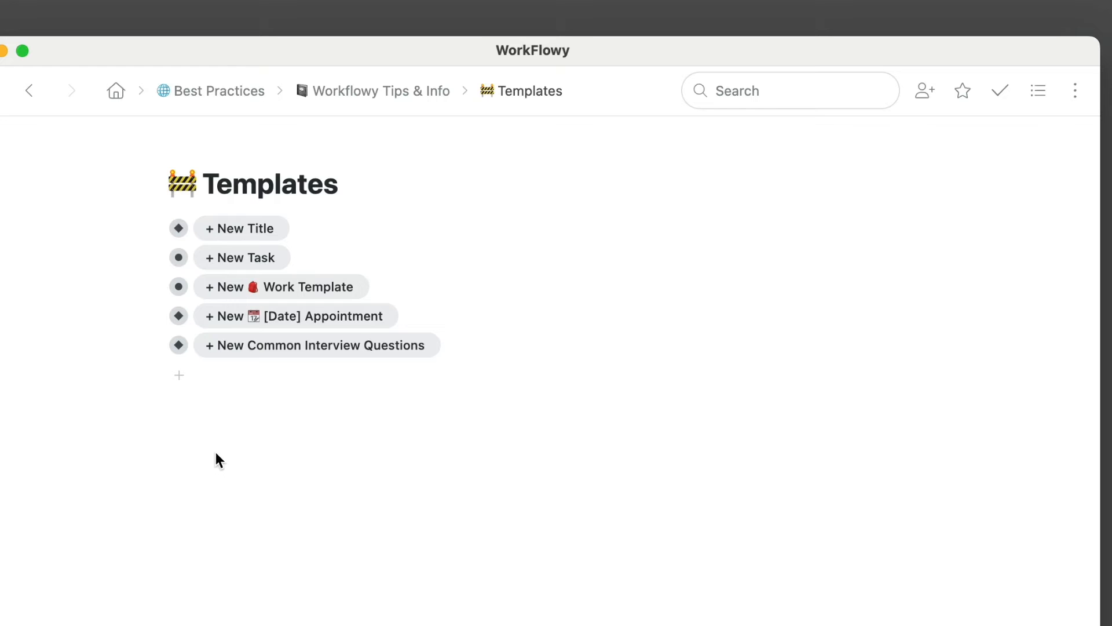
Step: Add a Doctors item at the end of the Templates list with Primary Care nested beneath it
{"action": "left_click", "coordinate": [179, 375]}
{"action": "type", "text": "Doctors"}
{"action": "key", "text": "Return"}
{"action": "key", "text": "Tab"}
{"action": "type", "text": "Primary Care"}
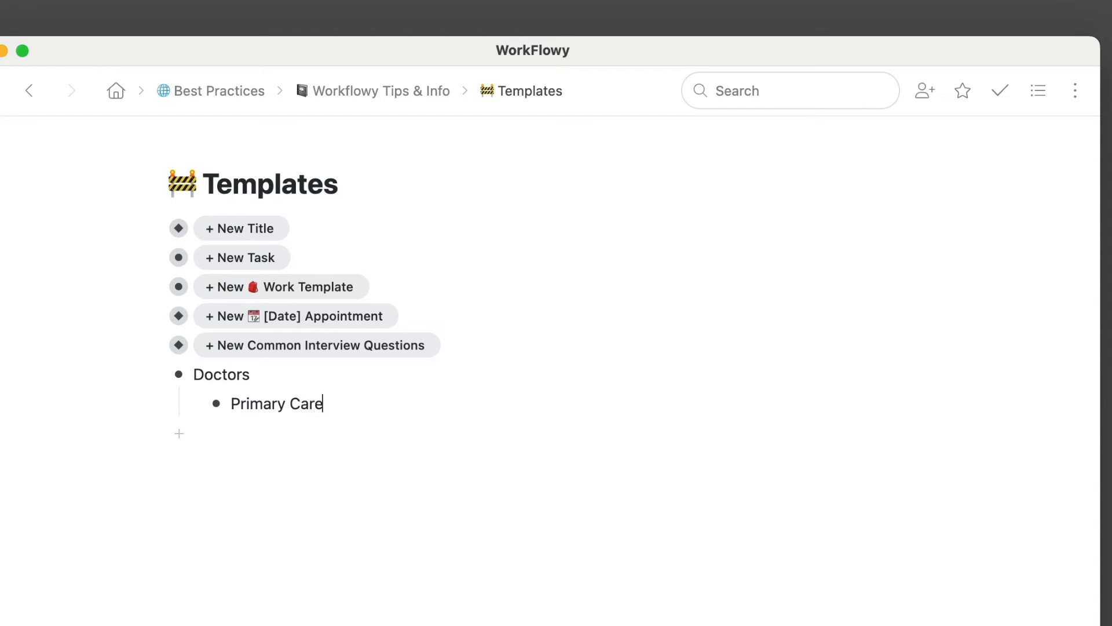
Step: Add Dentist and Vision as further items under Doctors, below Primary Care
{"action": "key", "text": "Return"}
{"action": "type", "text": "Dentsist"}
{"action": "key", "text": "BackSpace"}
{"action": "key", "text": "BackSpace"}
{"action": "key", "text": "BackSpace"}
{"action": "key", "text": "BackSpace"}
{"action": "type", "text": "ist"}
{"action": "key", "text": "Return"}
{"action": "type", "text": "Vision"}
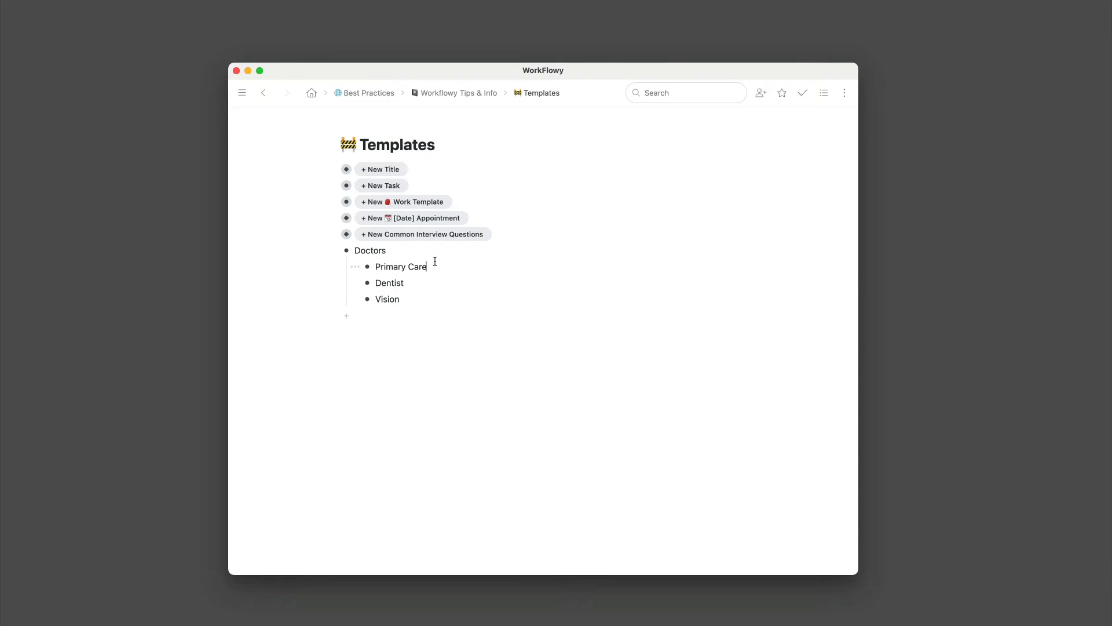
Step: Add a note to Primary Care containing the doctor's name and phone number
{"action": "key", "text": "shift+Return"}
{"action": "type", "text": "Dr Doctor - 867"}
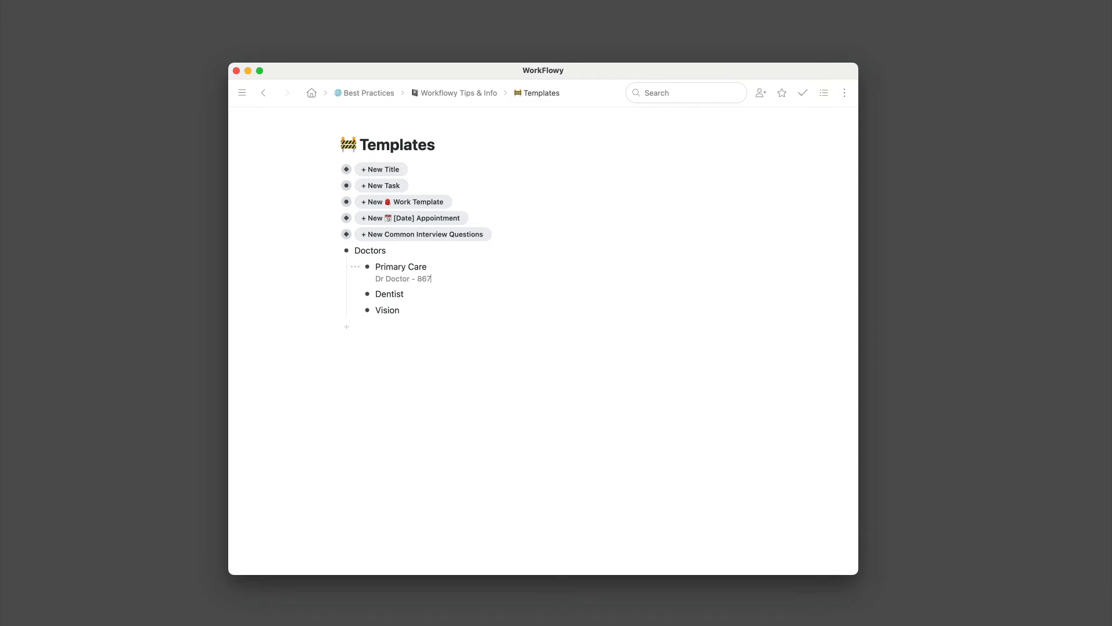
{"action": "type", "text": "5309"}
Step: Mirror the [Date] Appointment template button into a new item nested under Primary Care
{"action": "left_click", "coordinate": [432, 265]}
{"action": "key", "text": "Return"}
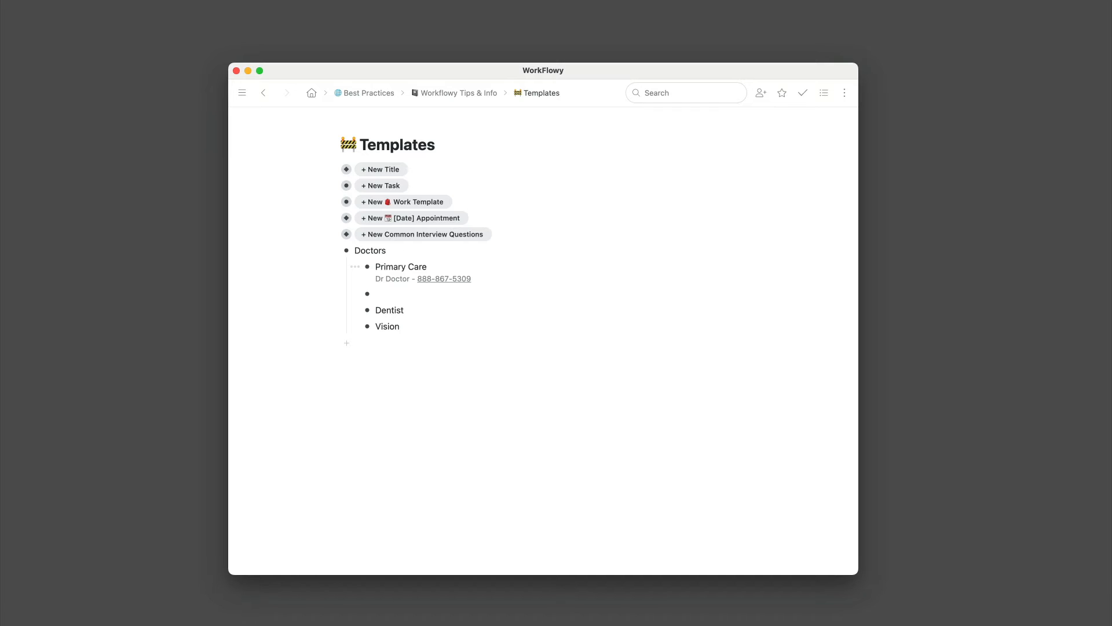
{"action": "left_click", "coordinate": [321, 217]}
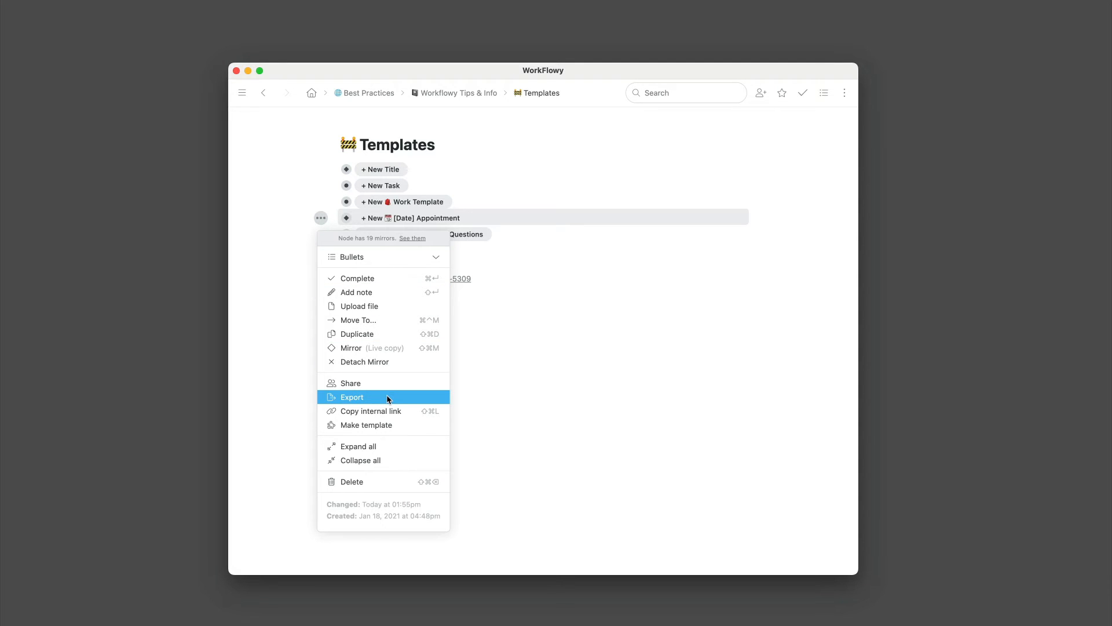
{"action": "left_click", "coordinate": [509, 320]}
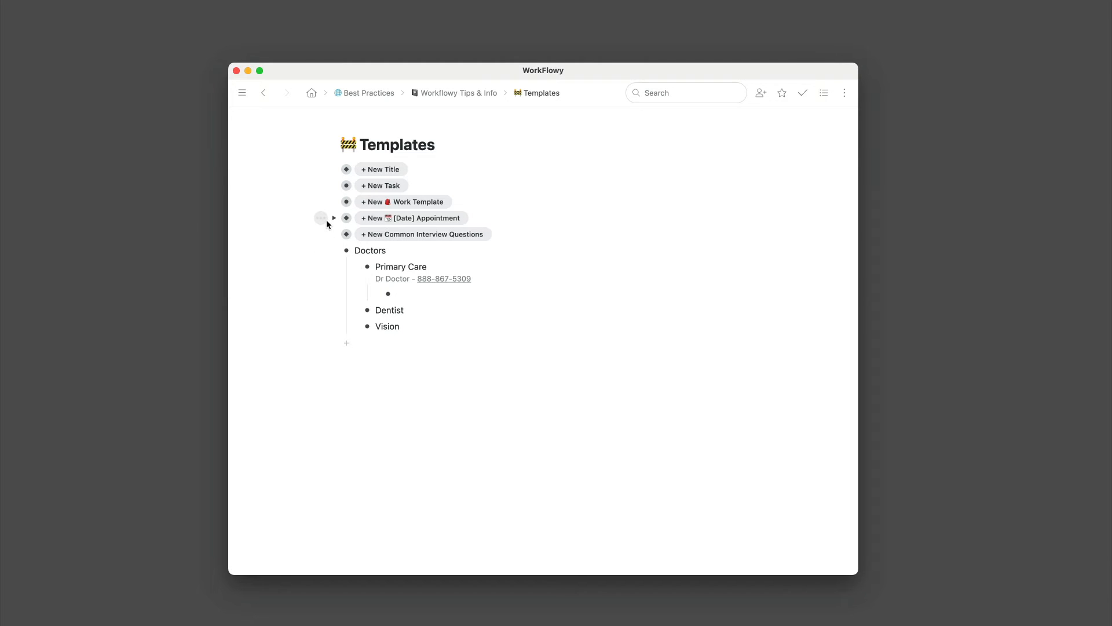
{"action": "left_click", "coordinate": [325, 219]}
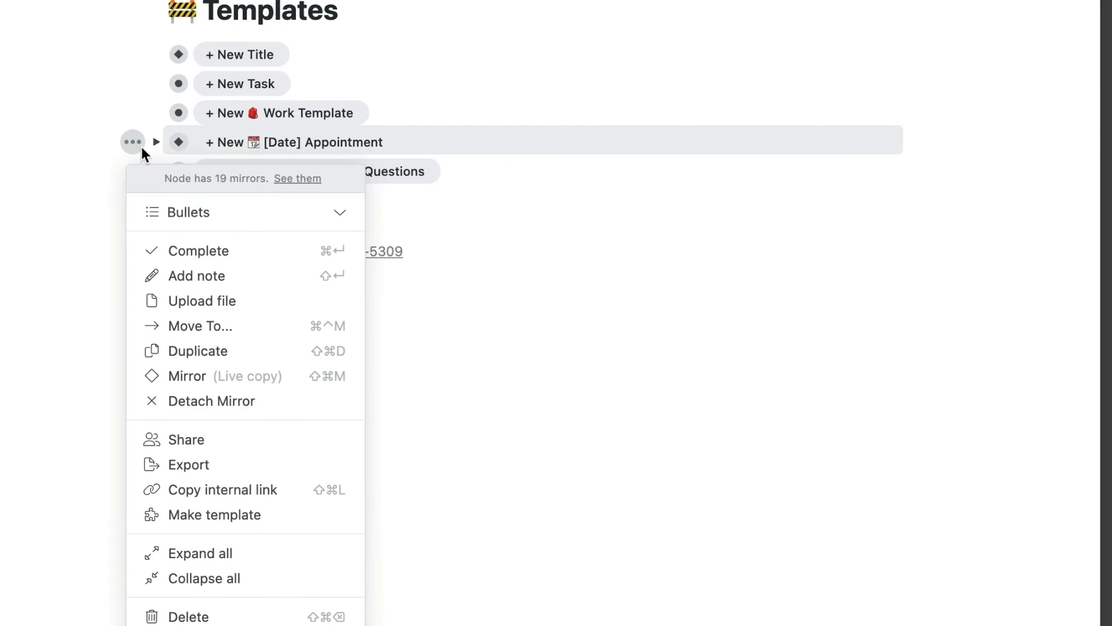
{"action": "left_click", "coordinate": [277, 373]}
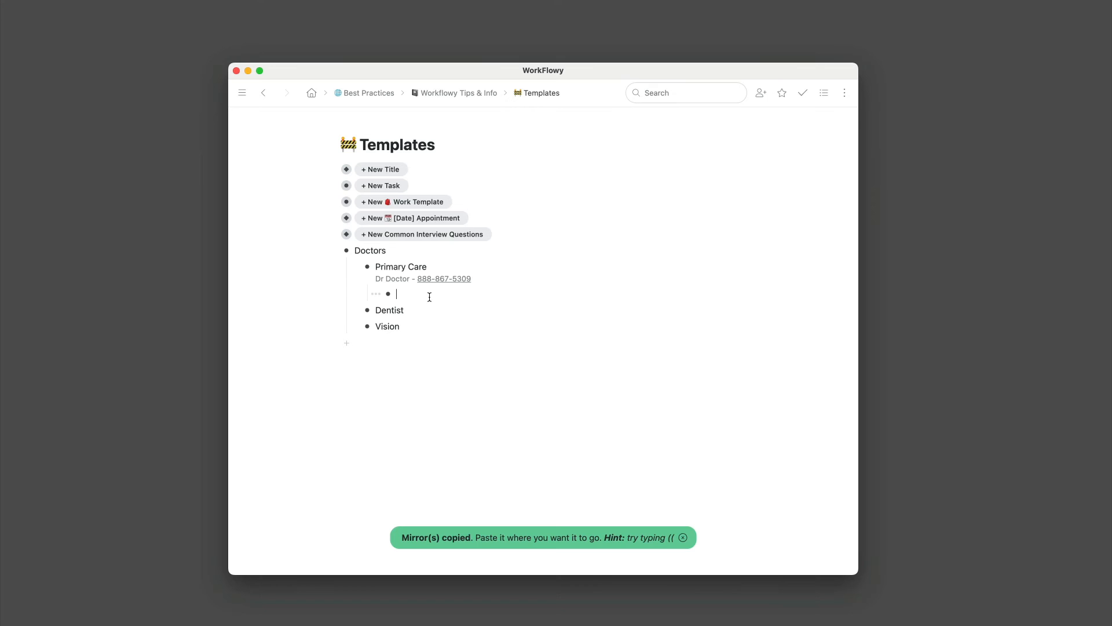
{"action": "key", "text": "super+v"}
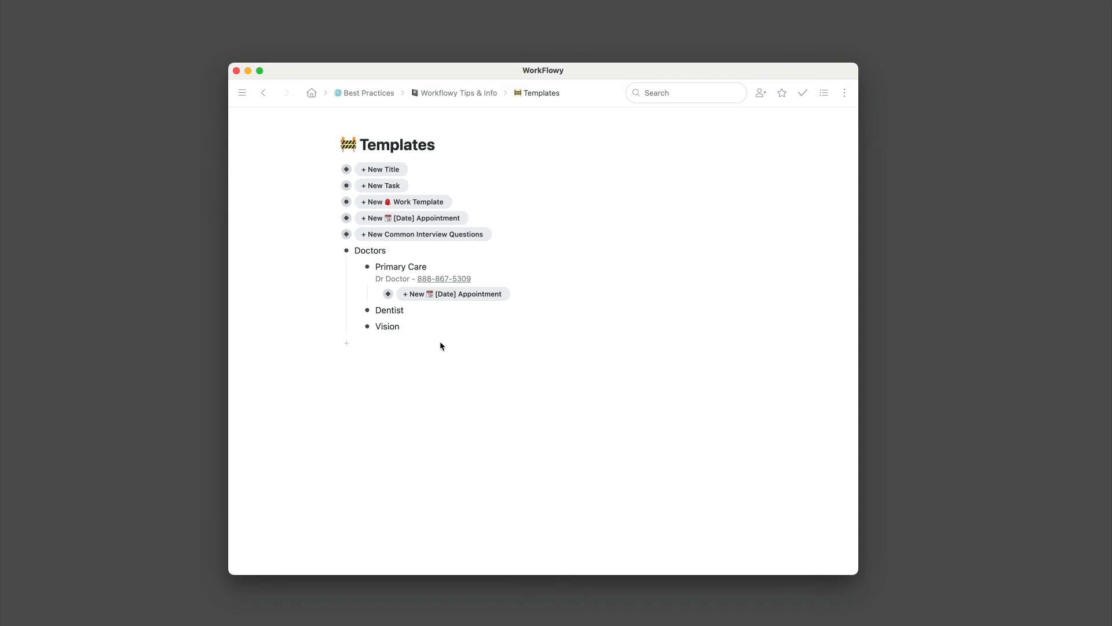
Step: Paste the mirrored [Date] Appointment button as a nested item under both Dentist and Vision
{"action": "left_click", "coordinate": [417, 309]}
{"action": "key", "text": "Return"}
{"action": "key", "text": "Tab"}
{"action": "key", "text": "super+v"}
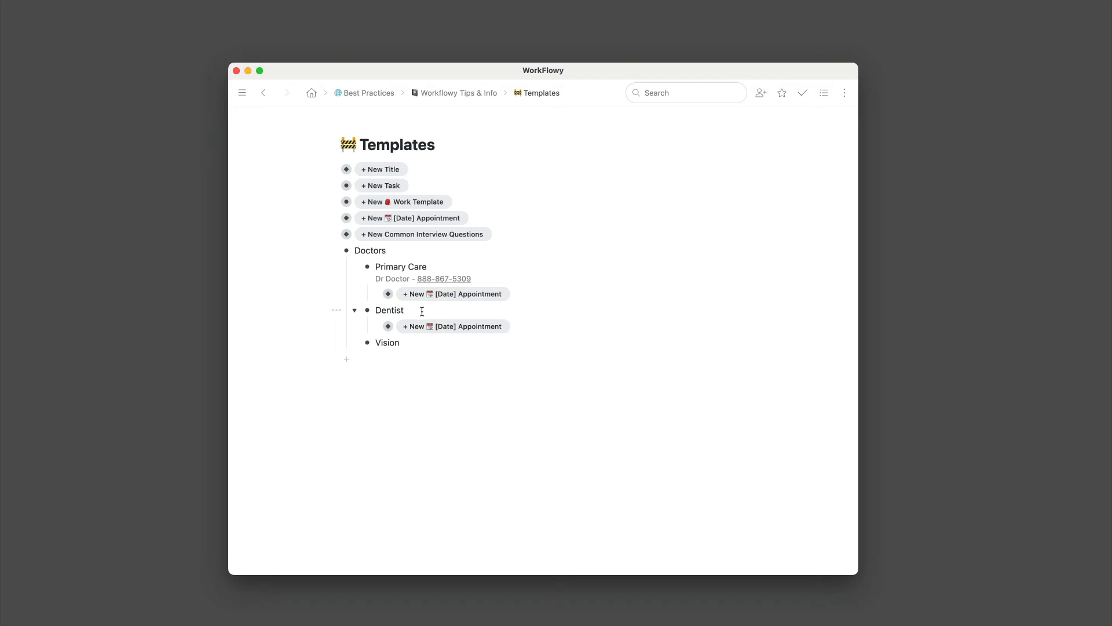
{"action": "left_click", "coordinate": [405, 342]}
{"action": "key", "text": "super+v"}
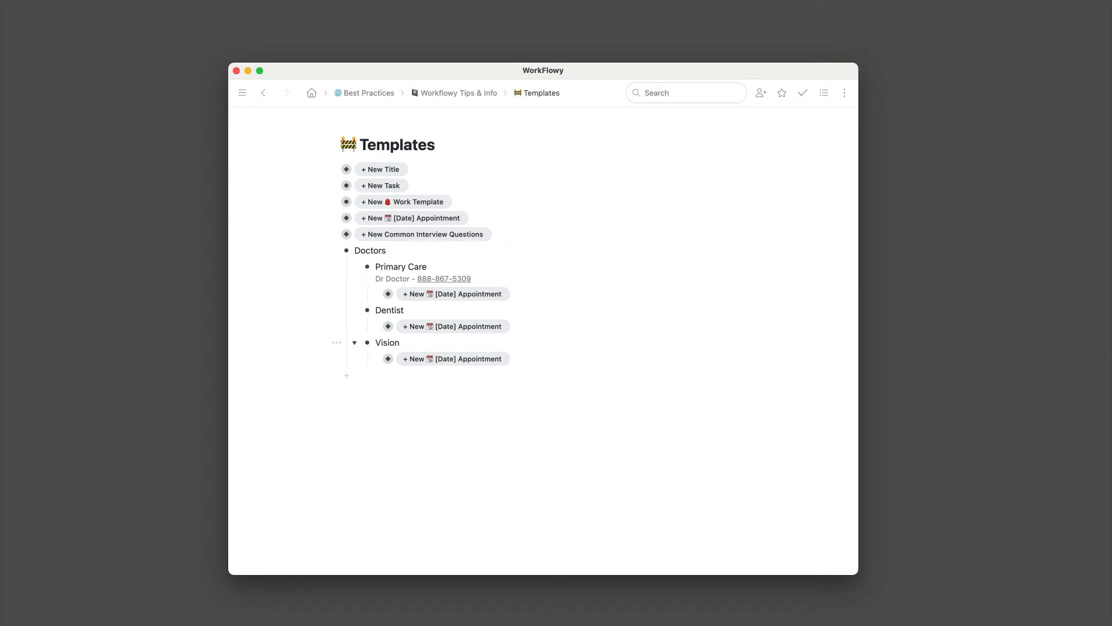
Step: Generate an appointment under Primary Care from its template button and replace the [Date] placeholder with today's date
{"action": "left_click", "coordinate": [497, 295]}
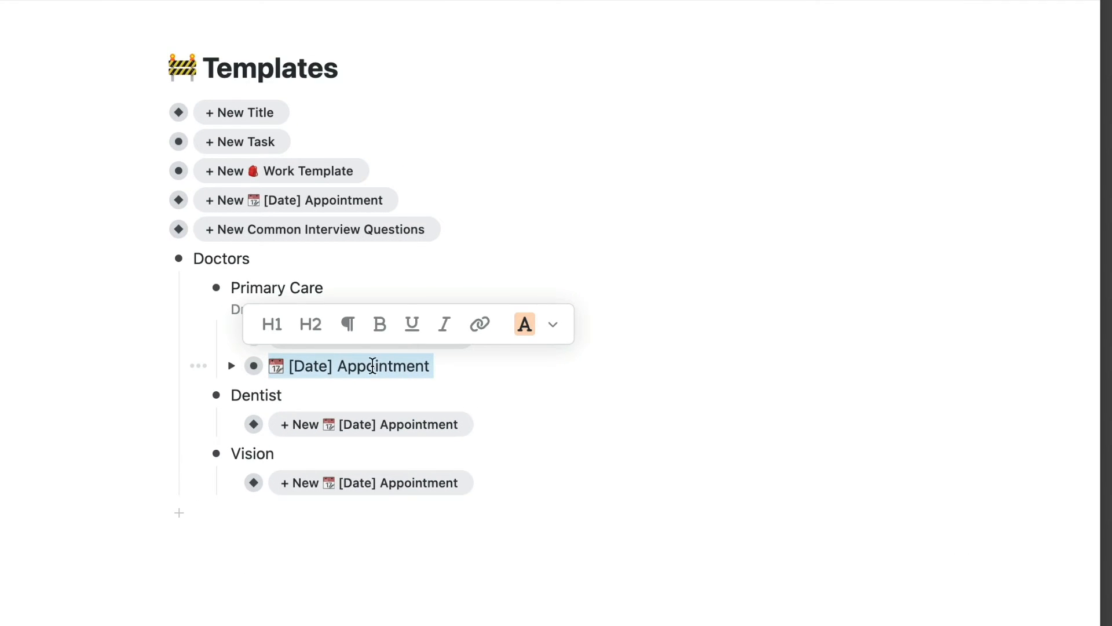
{"action": "left_click", "coordinate": [446, 310]}
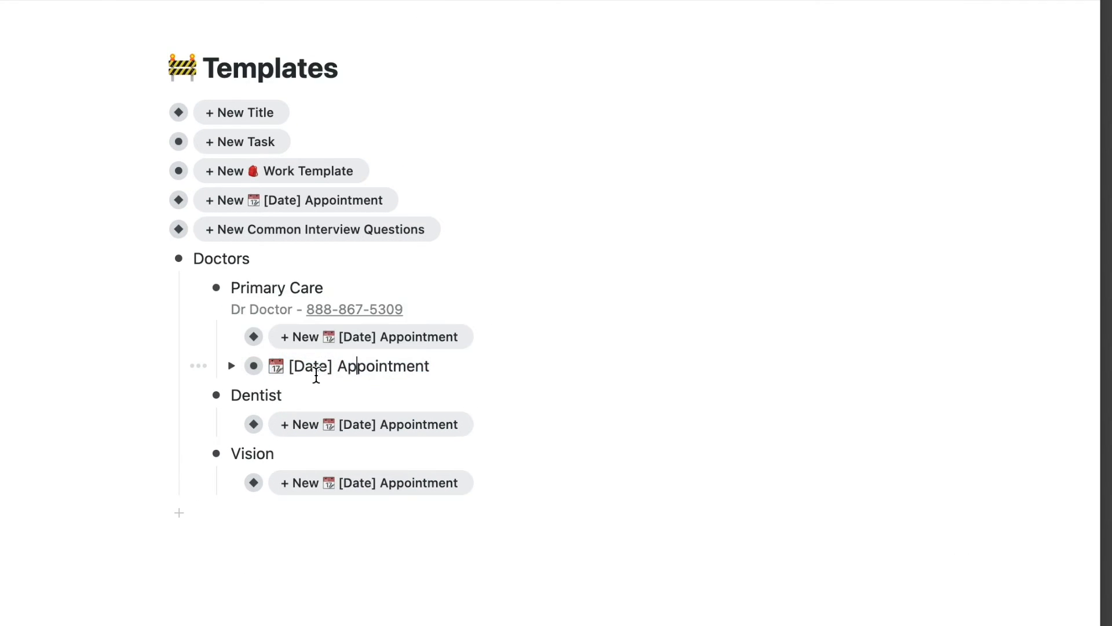
{"action": "left_click", "coordinate": [330, 369]}
{"action": "left_click_drag", "start_coordinate": [333, 371], "coordinate": [291, 374]}
{"action": "type", "text": "to"}
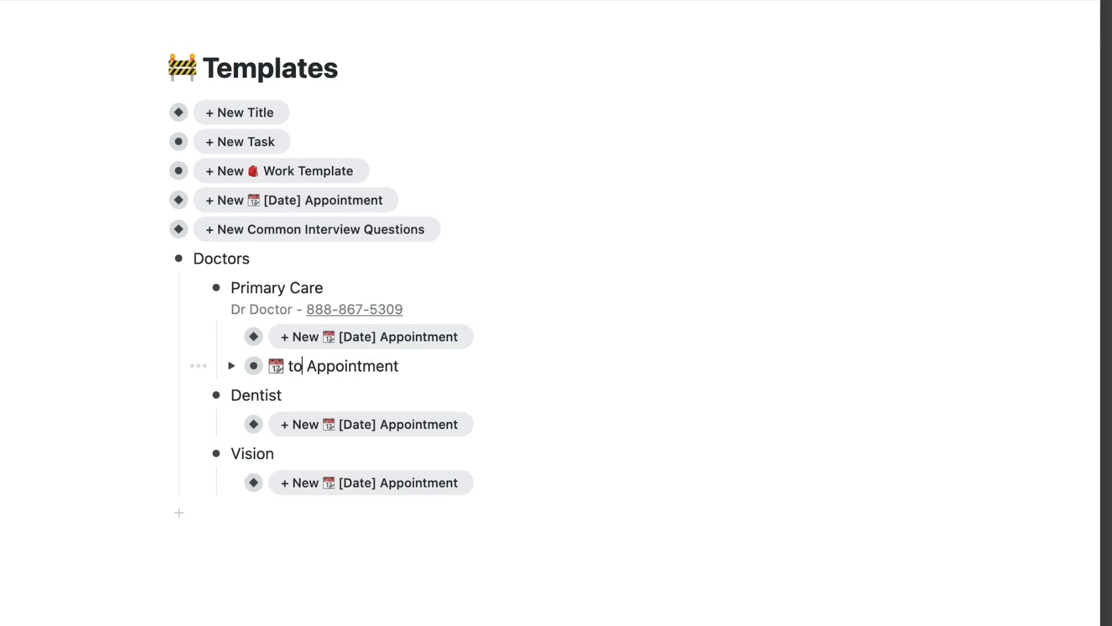
{"action": "type", "text": "day"}
{"action": "key", "text": "Tab"}
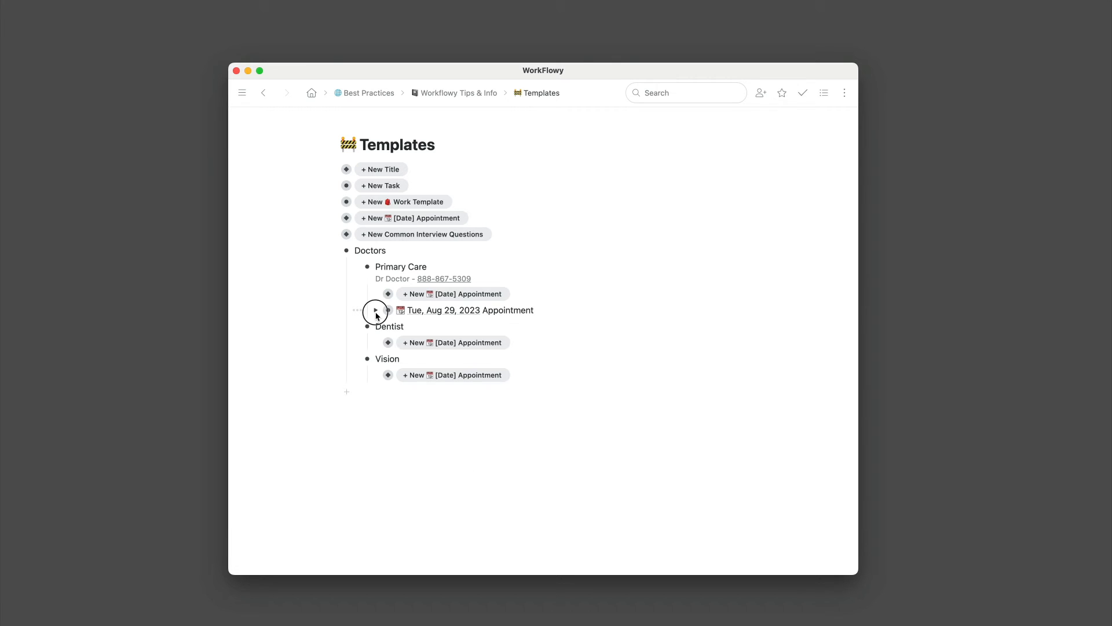
Step: Expand the new appointment to examine its nested sections and collapse the whole Doctors list
{"action": "left_click", "coordinate": [235, 366]}
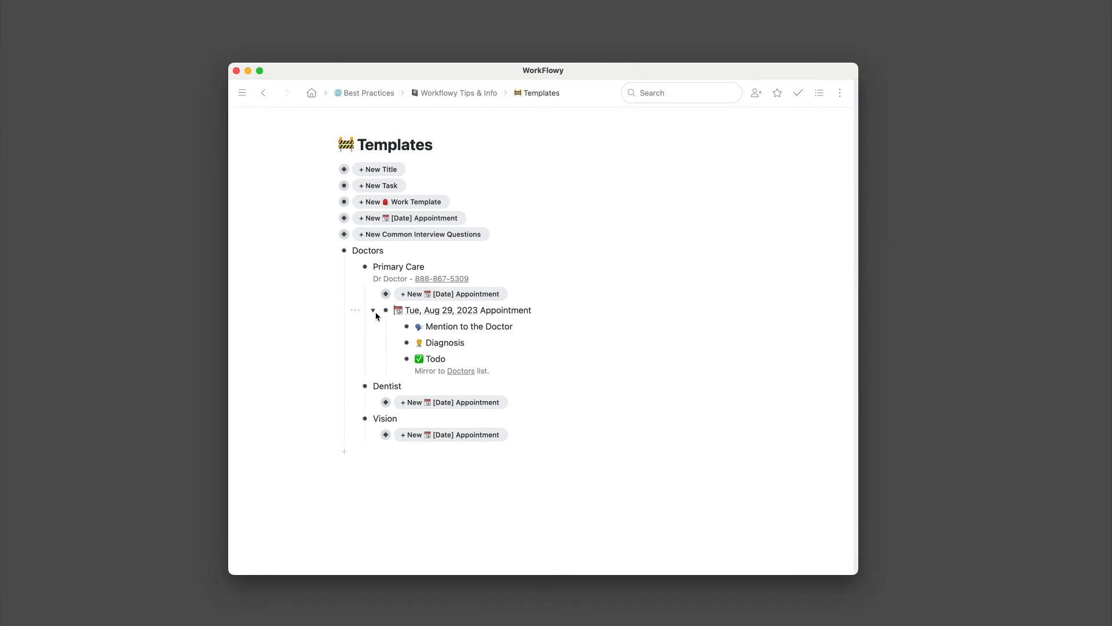
{"action": "left_click", "coordinate": [601, 325]}
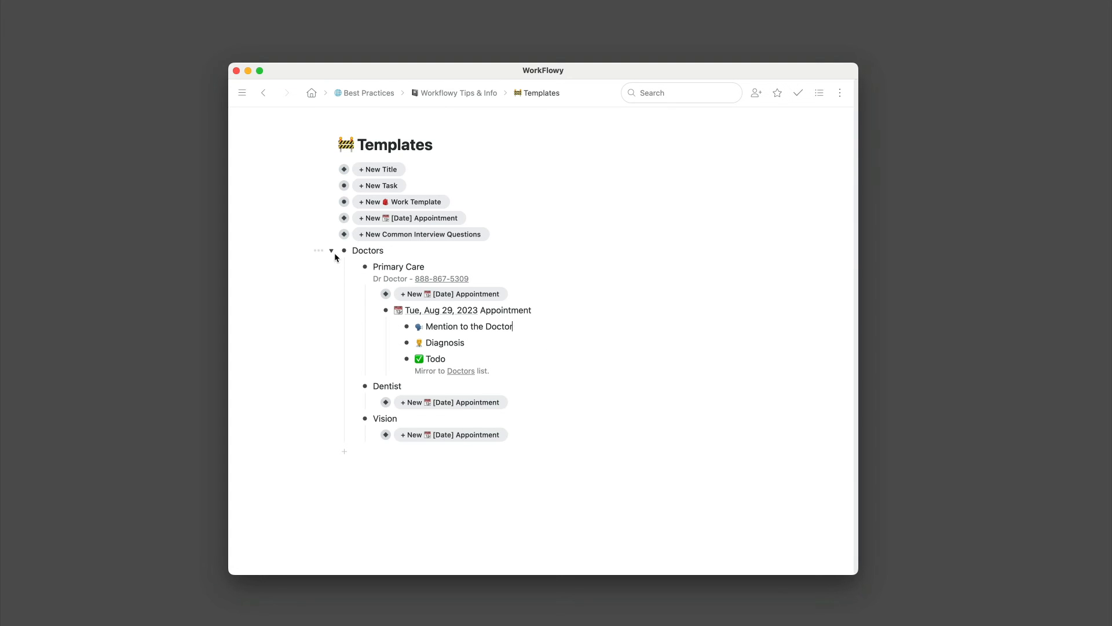
{"action": "left_click", "coordinate": [151, 201]}
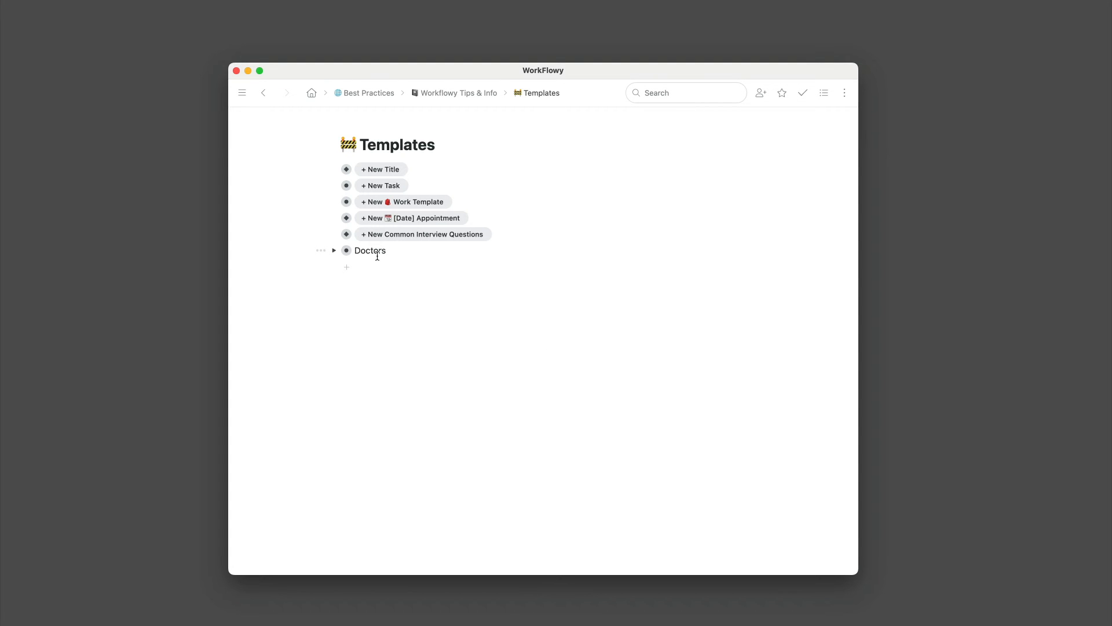
Step: Add a Work item below Doctors and nest a mirror of the Work Template button inside it
{"action": "type", "text": "Work"}
{"action": "left_click", "coordinate": [324, 204]}
{"action": "left_click", "coordinate": [351, 320]}
{"action": "key", "text": "super+v"}
Step: Generate a Work Template list under Work, expand it and replace its weekday and date placeholder with today's date
{"action": "left_click", "coordinate": [427, 283]}
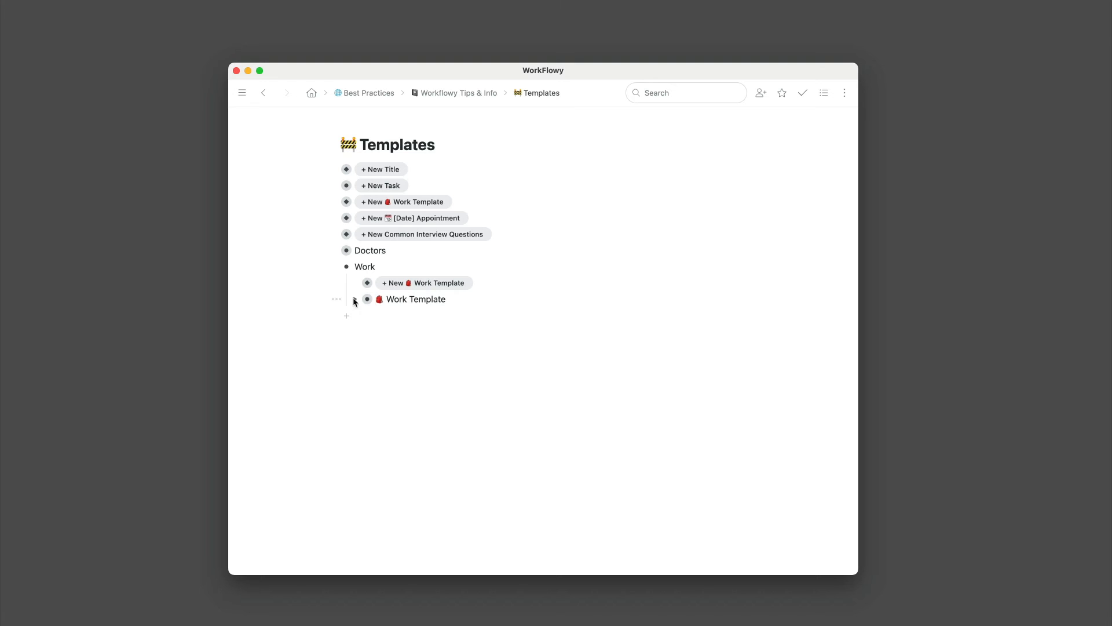
{"action": "left_click", "coordinate": [354, 299]}
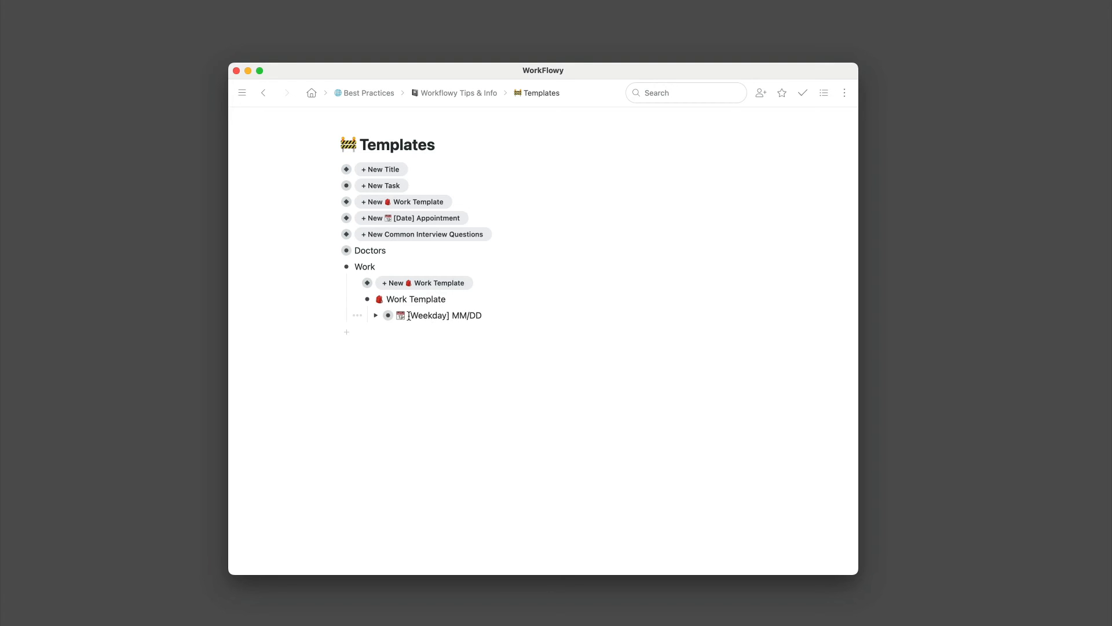
{"action": "left_click_drag", "start_coordinate": [450, 315], "coordinate": [405, 315]}
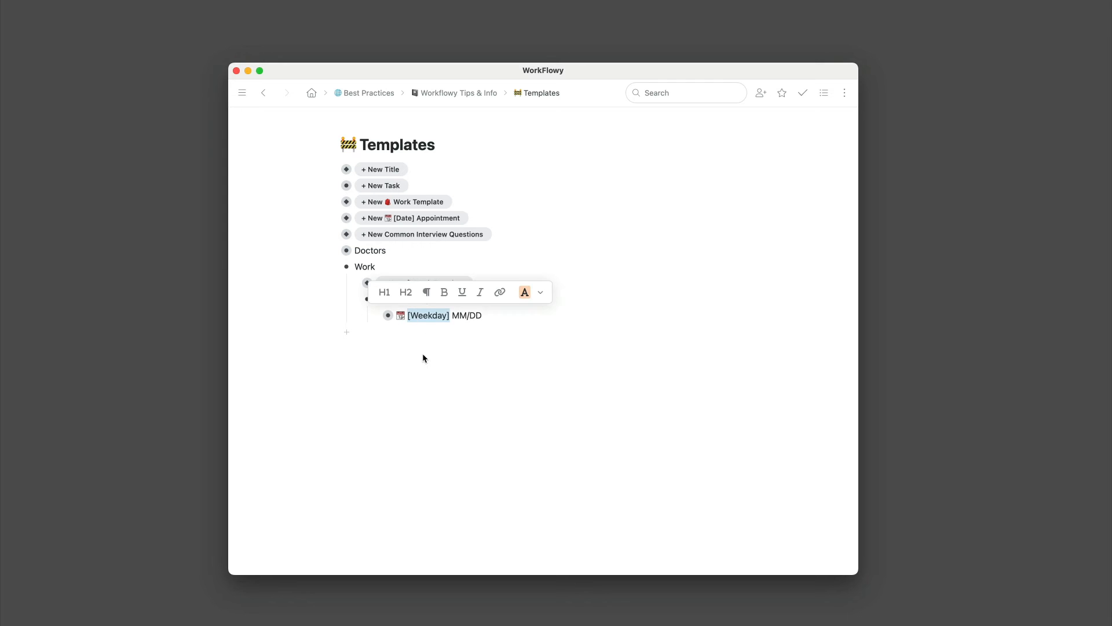
{"action": "type", "text": "today"}
{"action": "key", "text": "Return"}
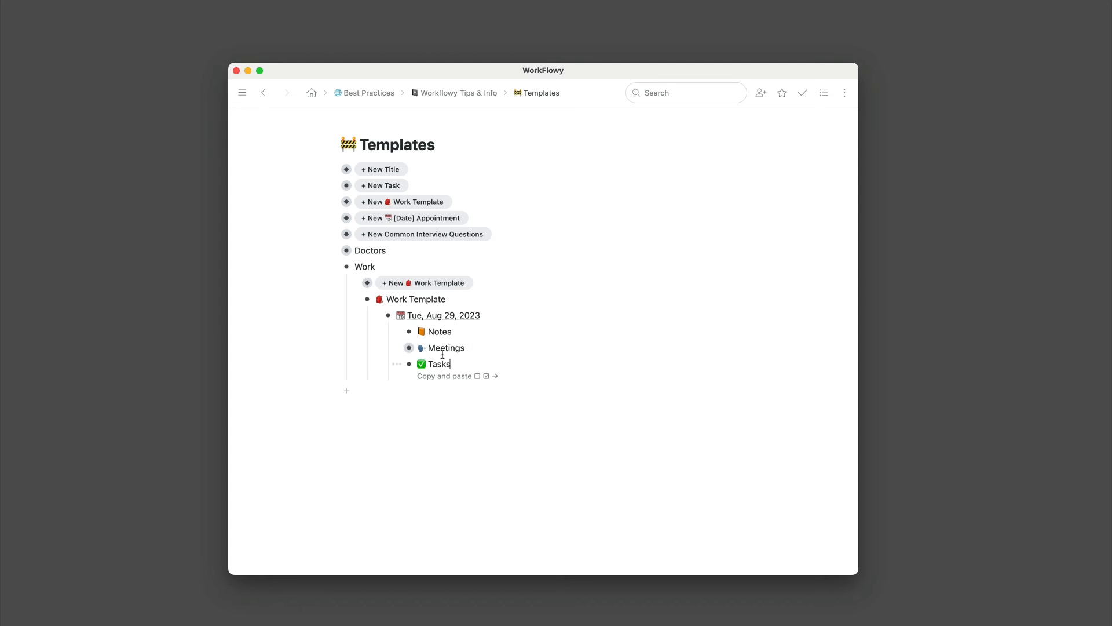
Step: Expand Meetings in the generated work list to inspect its contents, collapse it again and collapse Work
{"action": "left_click", "coordinate": [398, 348]}
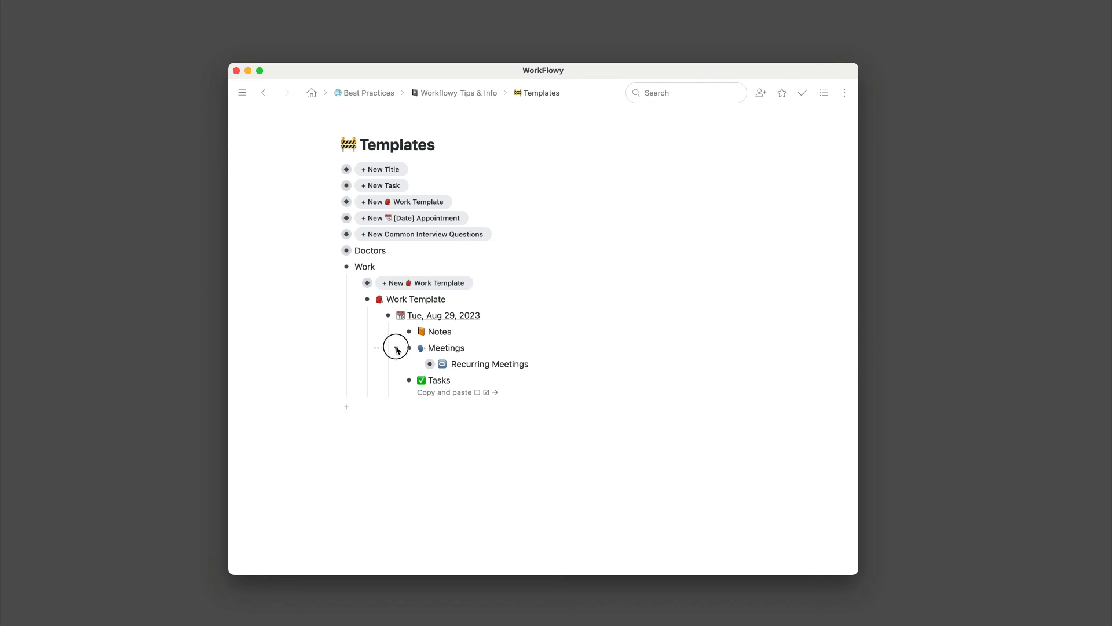
{"action": "left_click", "coordinate": [398, 348]}
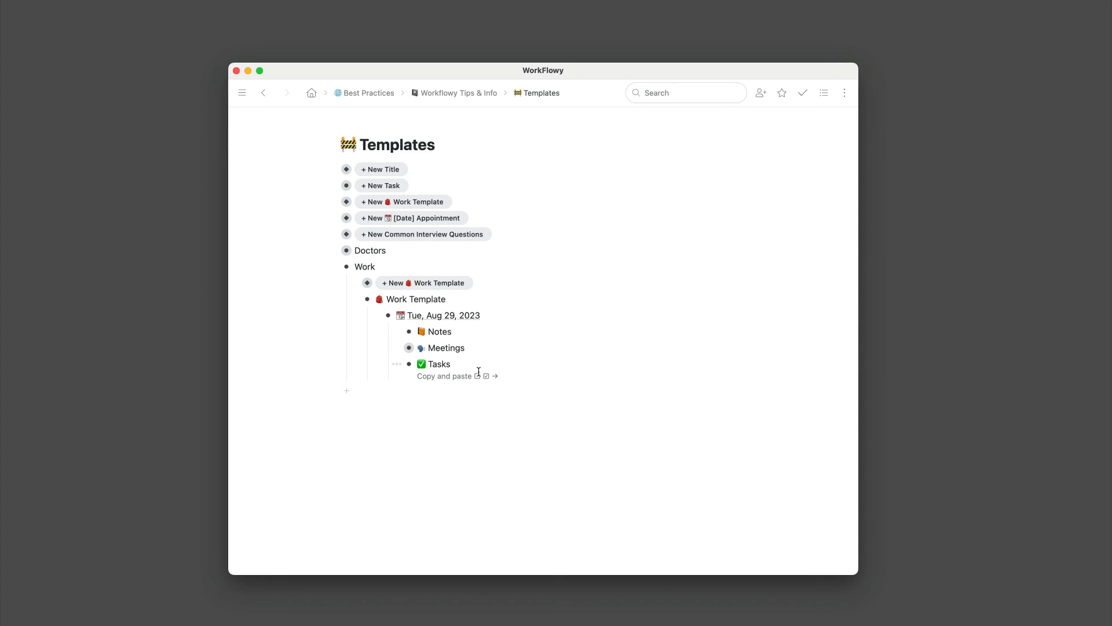
{"action": "left_click", "coordinate": [337, 267]}
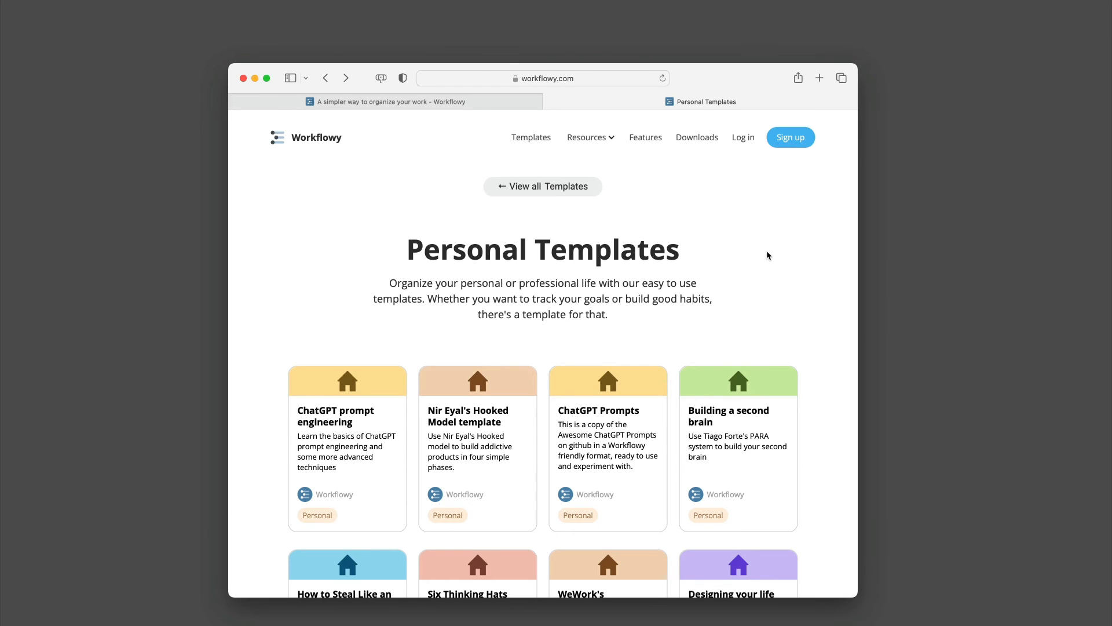
Step: Switch to the Workflowy website in Safari, browse all Personal templates and open the Atomic habits template
{"action": "left_click", "coordinate": [522, 186]}
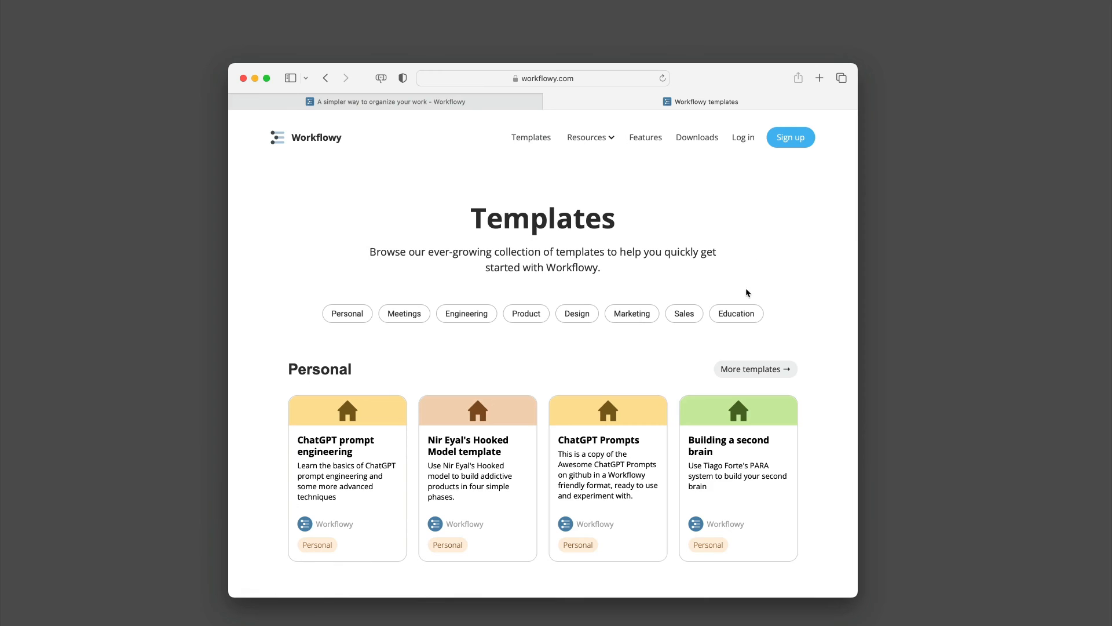
{"action": "left_click", "coordinate": [754, 374]}
{"action": "scroll", "coordinate": [581, 434], "scroll_direction": "down", "scroll_amount": 7}
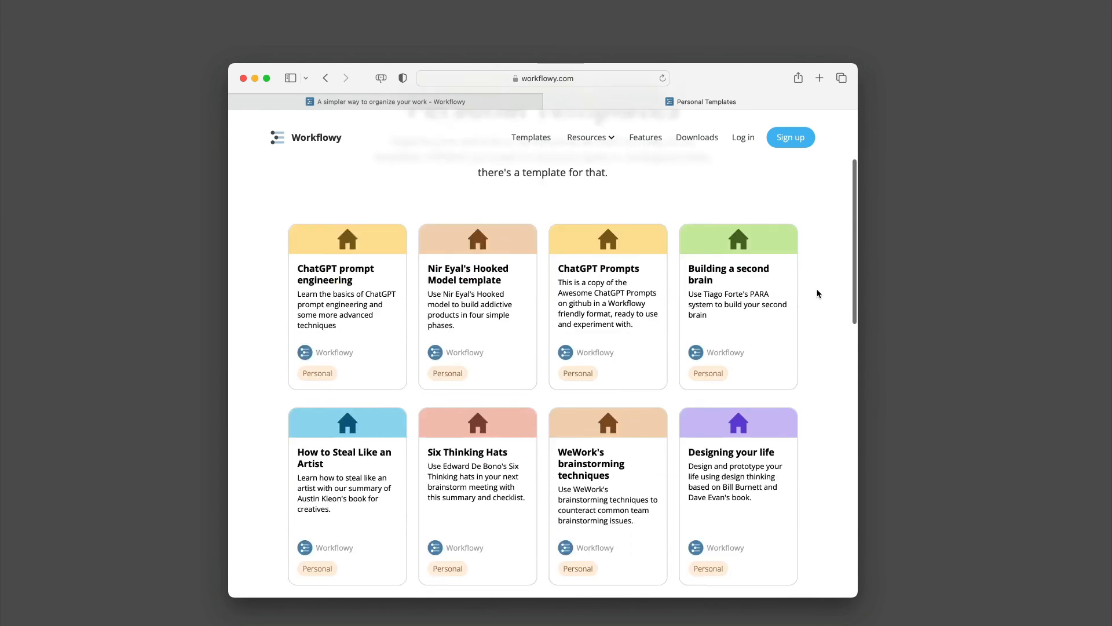
{"action": "left_click", "coordinate": [594, 403]}
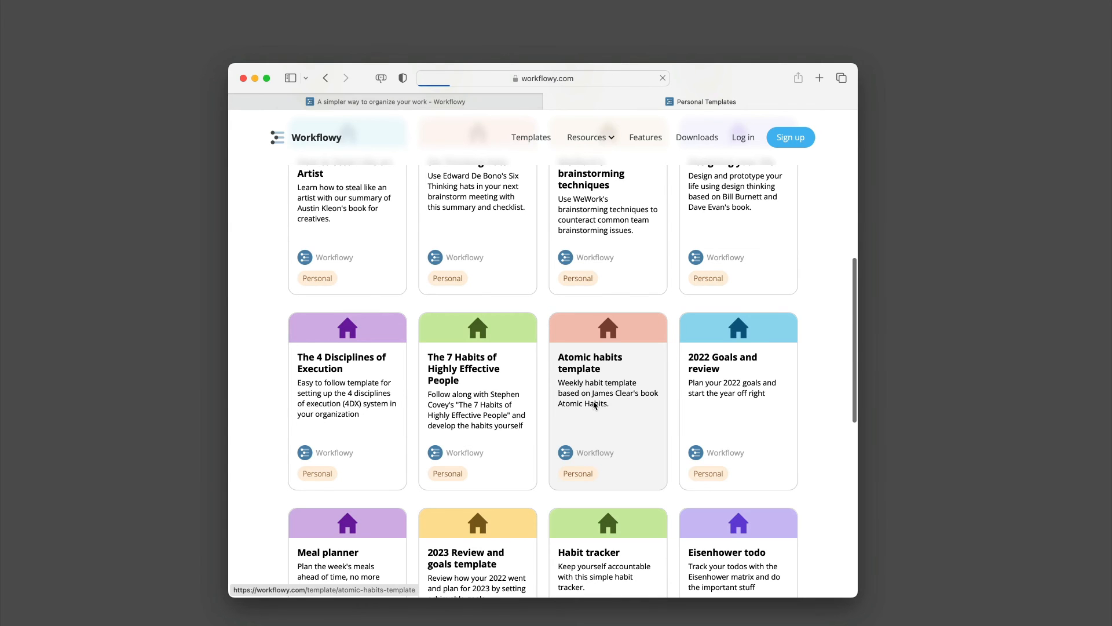
Step: Copy the Atomic habits template into the WorkFlowy home outline and look over its Weekly habit agenda
{"action": "scroll", "coordinate": [744, 296], "scroll_direction": "down", "scroll_amount": 10}
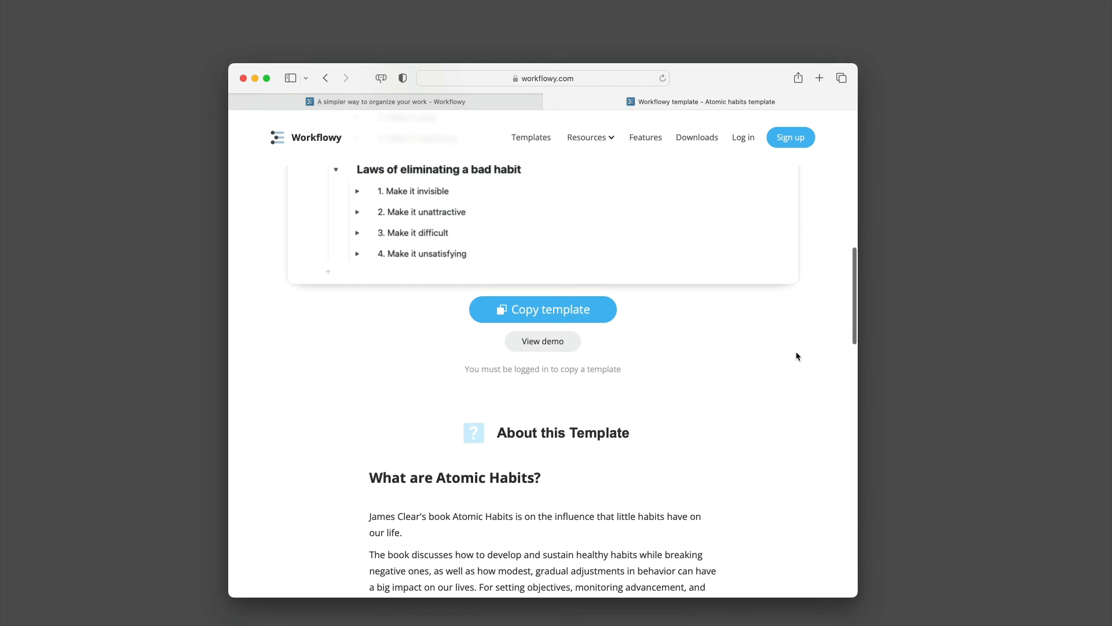
{"action": "scroll", "coordinate": [797, 356], "scroll_direction": "up", "scroll_amount": 1}
{"action": "left_click", "coordinate": [553, 346]}
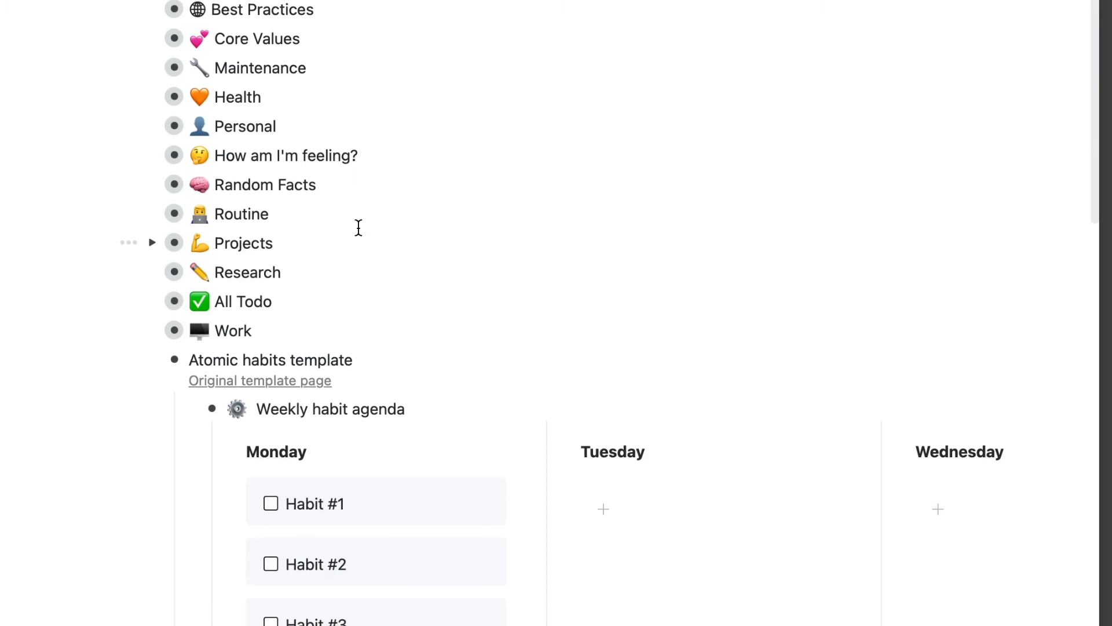
{"action": "scroll", "coordinate": [359, 228], "scroll_direction": "down", "scroll_amount": 2}
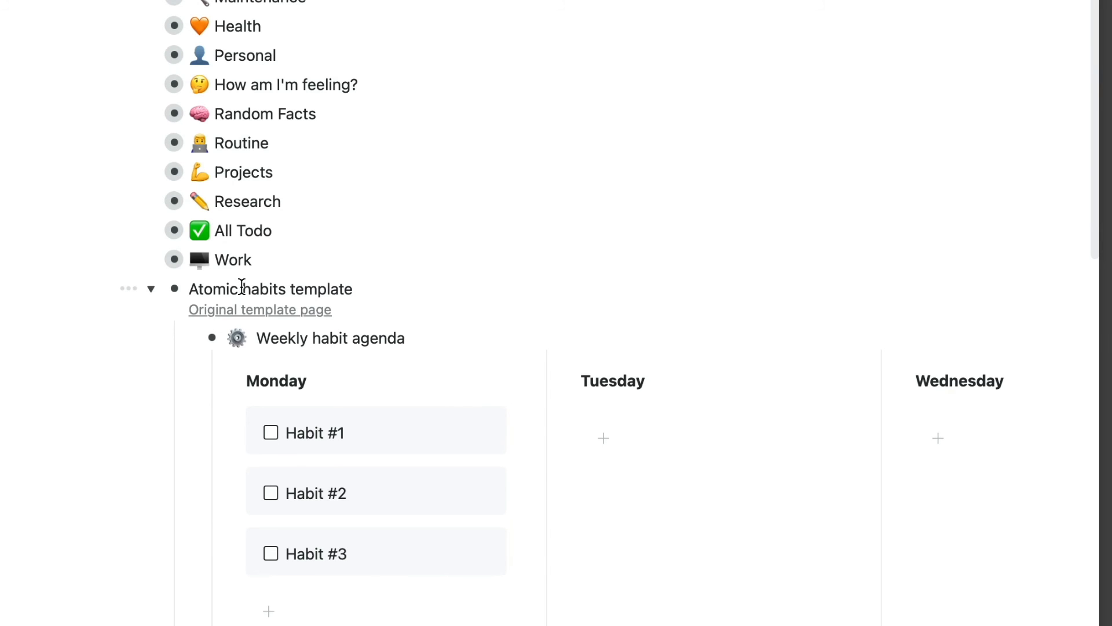
{"action": "scroll", "coordinate": [255, 286], "scroll_direction": "down", "scroll_amount": 3}
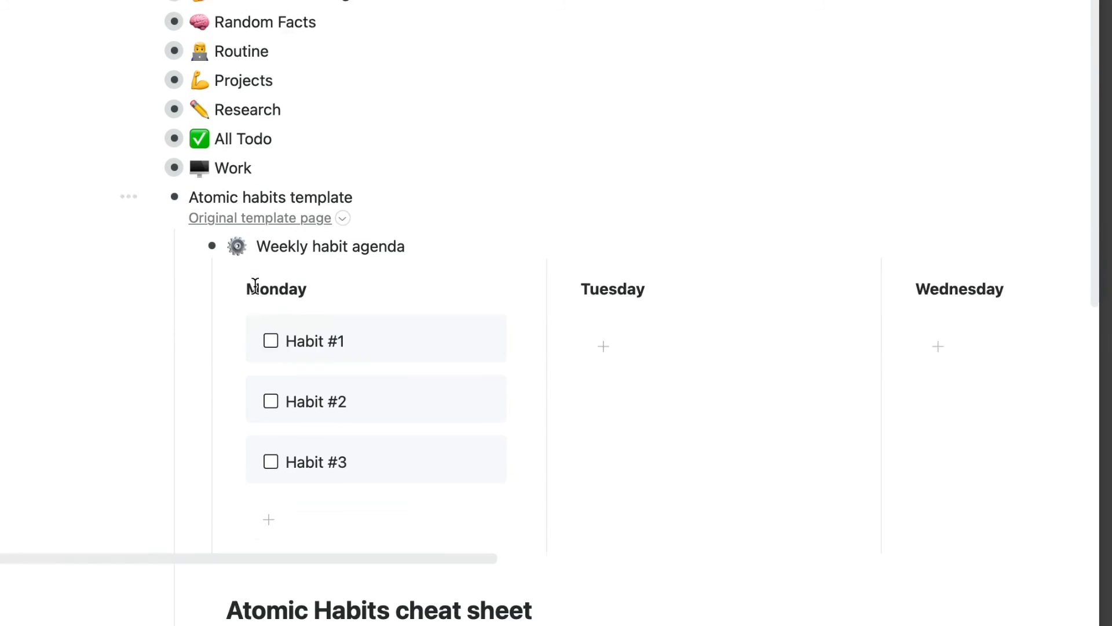
Step: Look over the copied Atomic habits template down to its cheat sheet, then collapse it and nest it under Templates
{"action": "scroll", "coordinate": [608, 472], "scroll_direction": "down", "scroll_amount": 6}
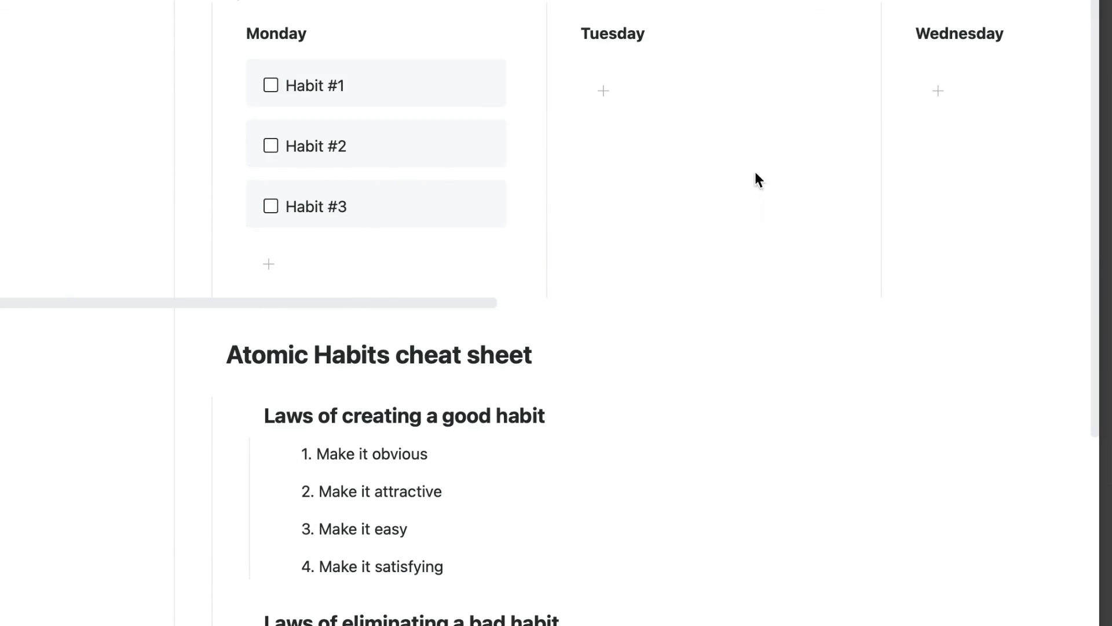
{"action": "scroll", "coordinate": [810, 269], "scroll_direction": "down", "scroll_amount": 6}
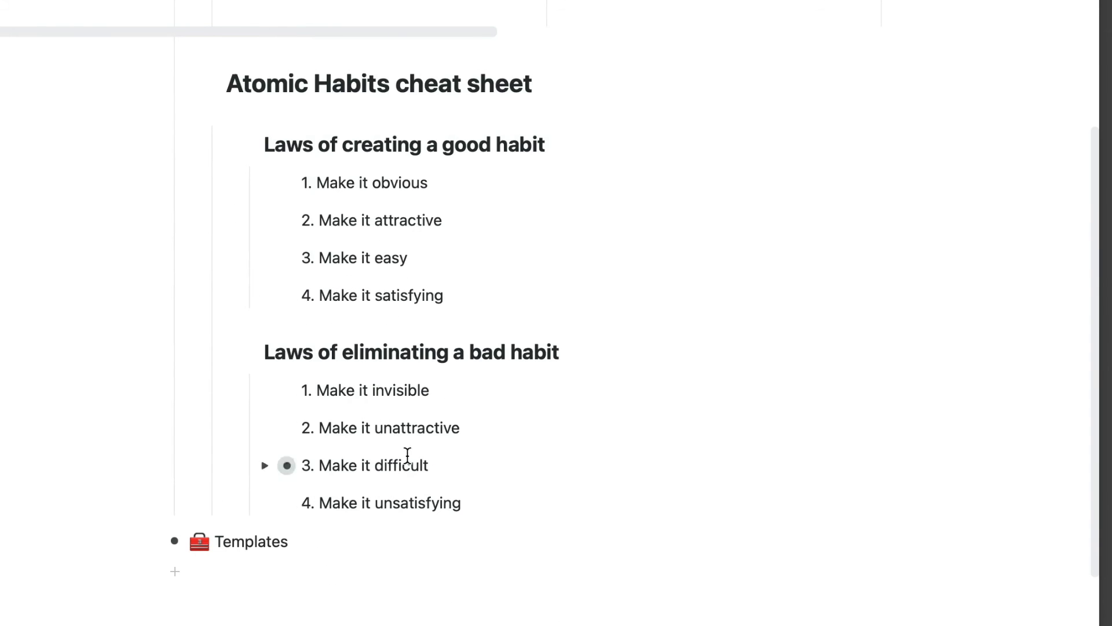
{"action": "scroll", "coordinate": [498, 269], "scroll_direction": "up", "scroll_amount": 6}
{"action": "scroll", "coordinate": [498, 268], "scroll_direction": "up", "scroll_amount": 3}
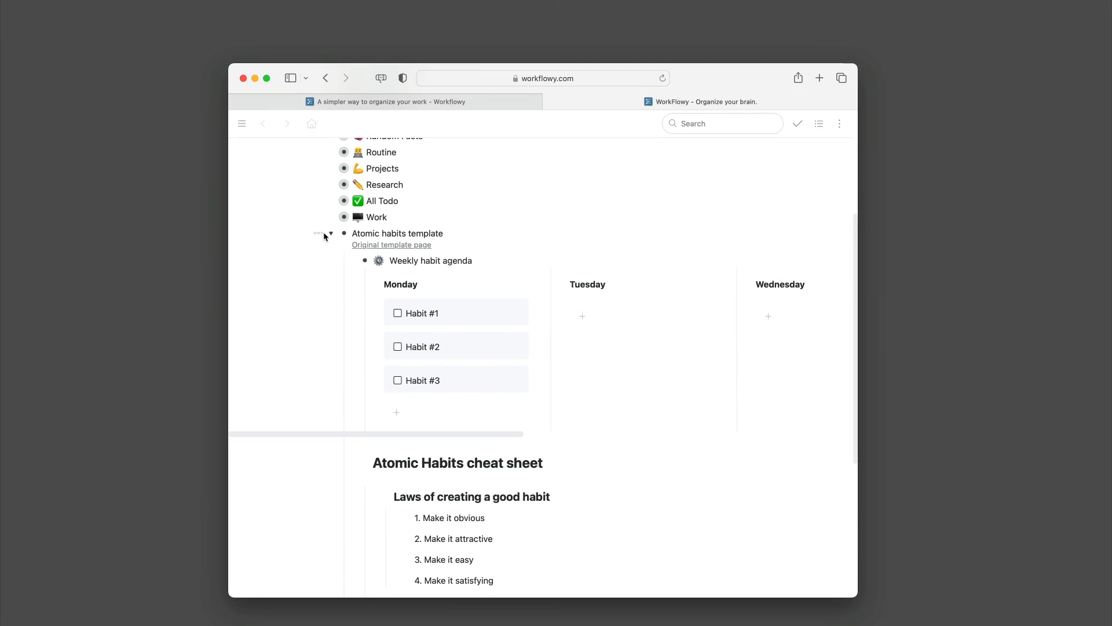
{"action": "left_click", "coordinate": [156, 2]}
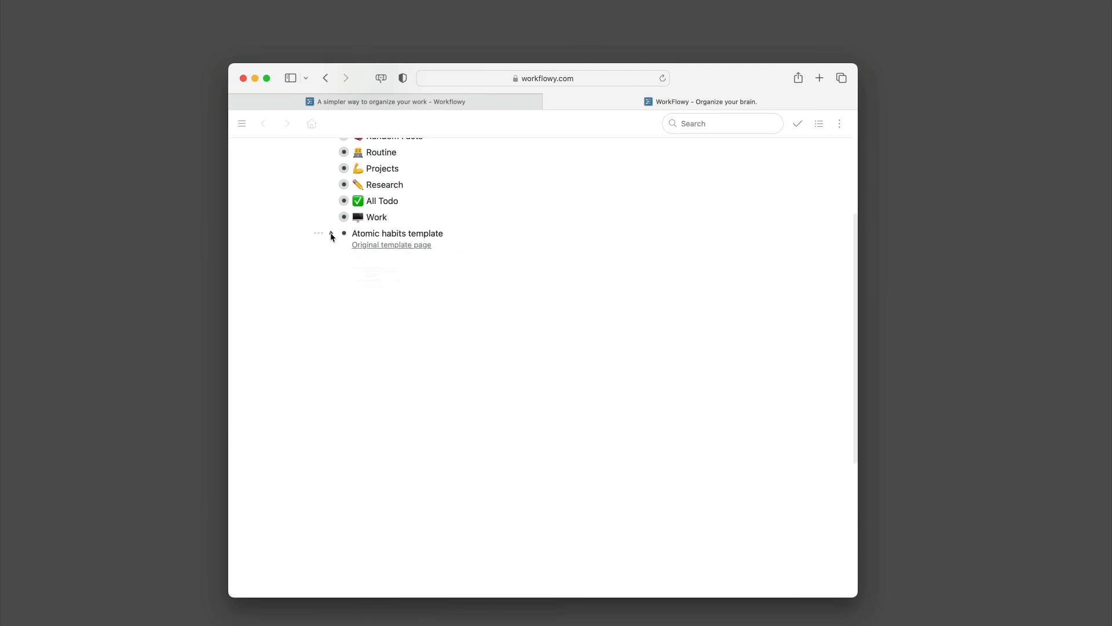
{"action": "left_click_drag", "start_coordinate": [343, 429], "coordinate": [387, 475]}
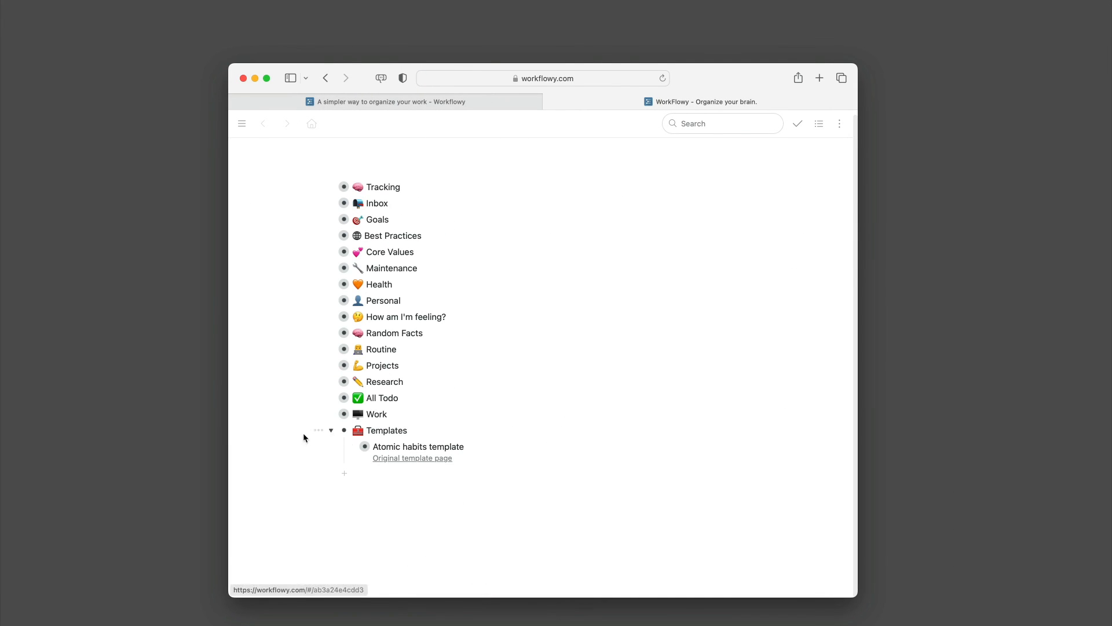
Step: Open the Templates list on its own and turn the Atomic habits template into a template button
{"action": "left_click", "coordinate": [344, 430]}
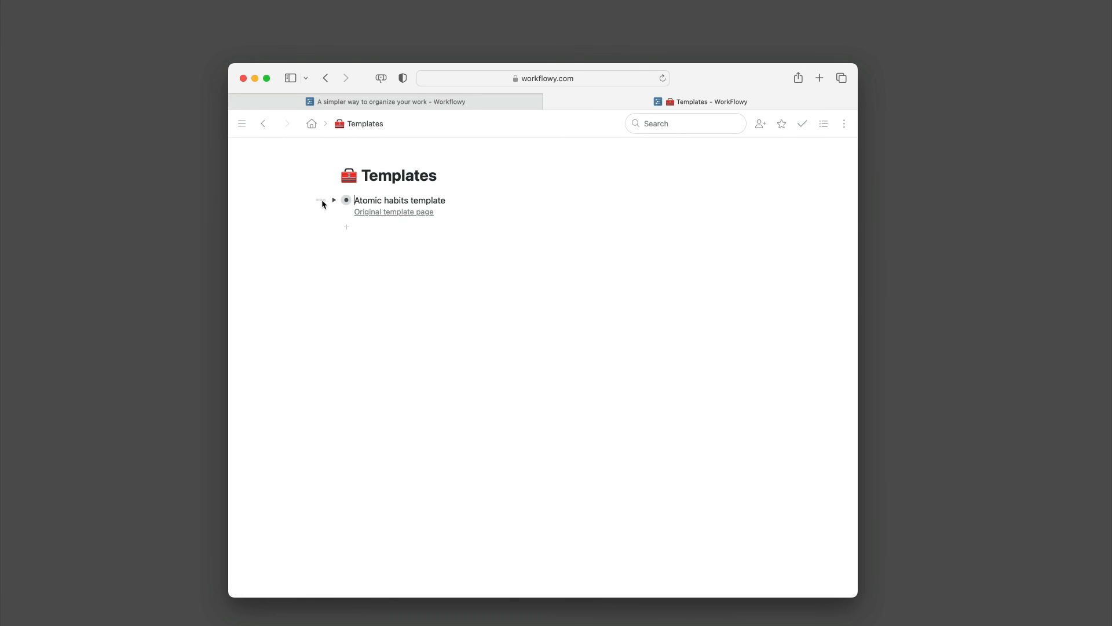
{"action": "left_click", "coordinate": [332, 202]}
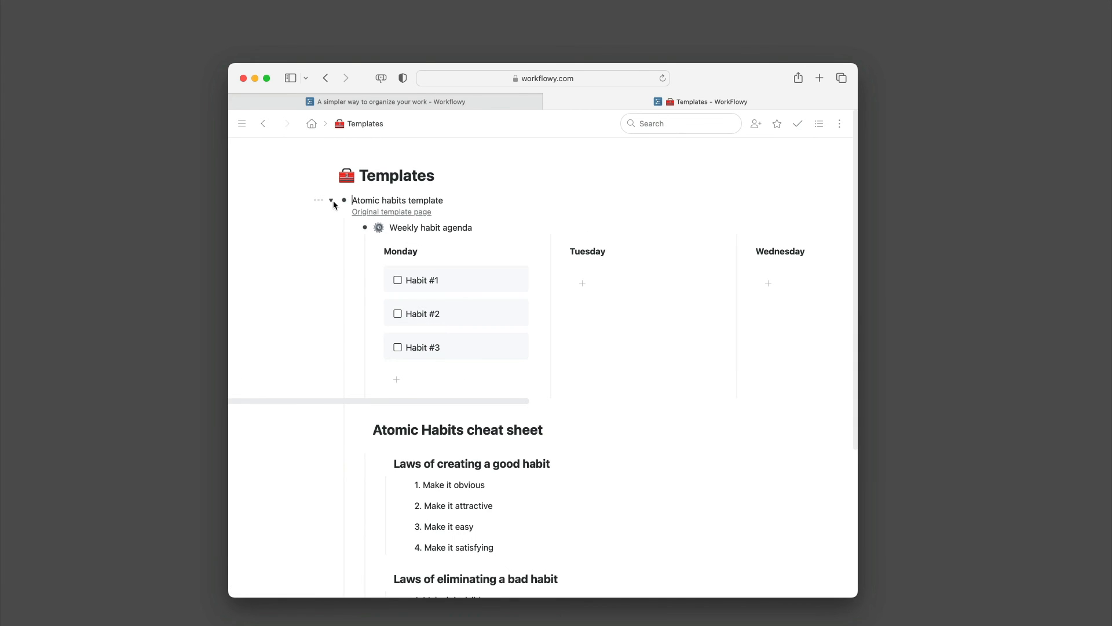
{"action": "left_click", "coordinate": [333, 200]}
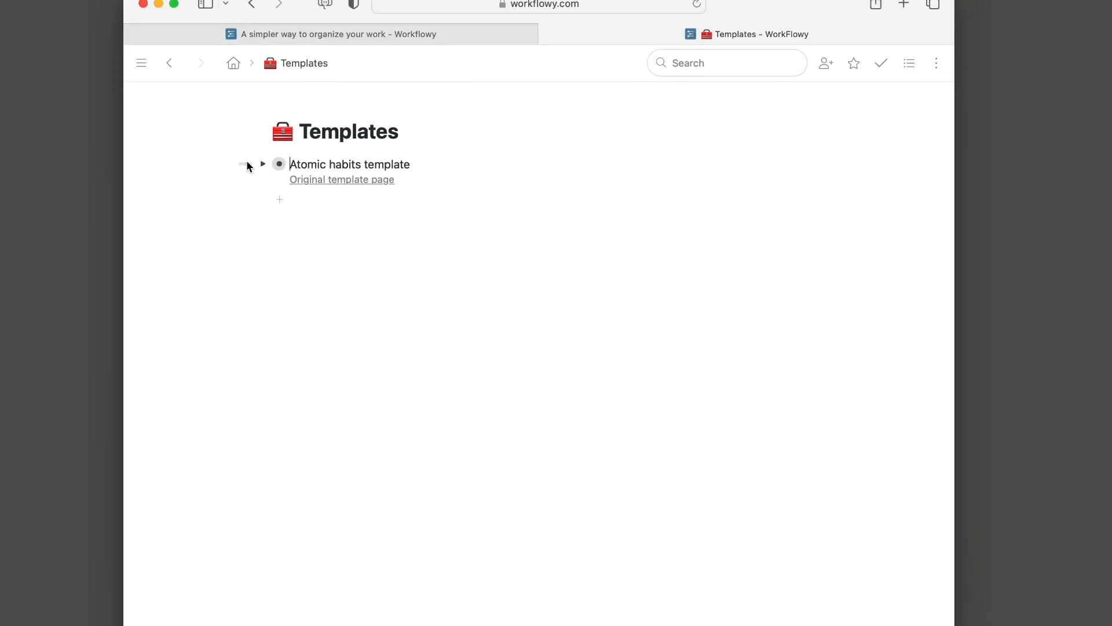
{"action": "left_click", "coordinate": [319, 200]}
{"action": "left_click", "coordinate": [237, 444]}
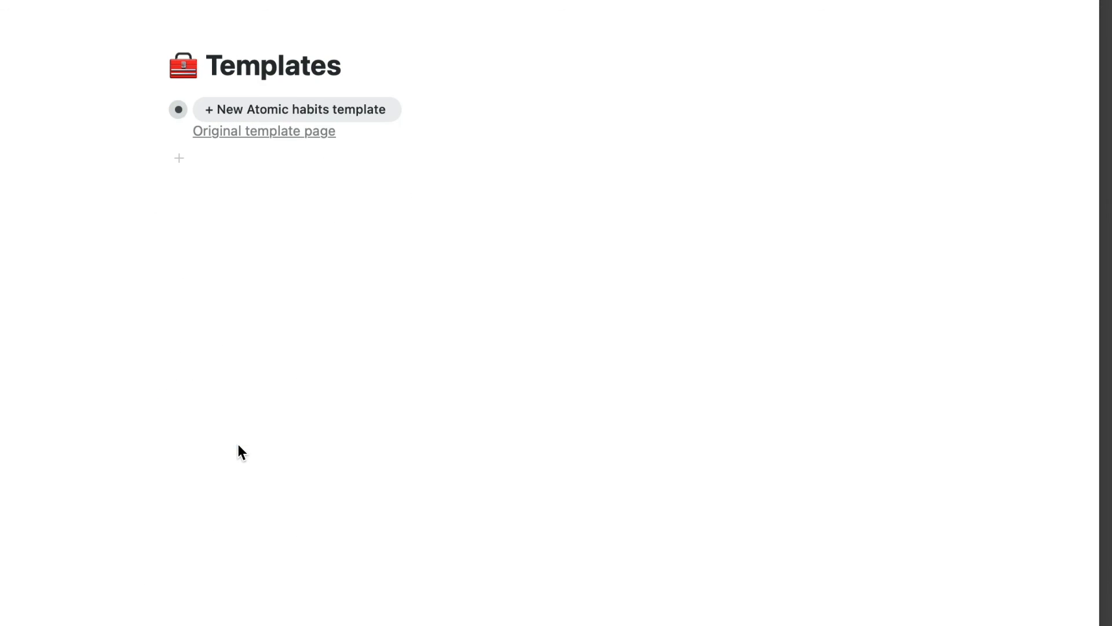
Step: Generate a new Atomic habits template from its template button, and expand the copy to check its agenda and cheat sheet
{"action": "left_click", "coordinate": [341, 116]}
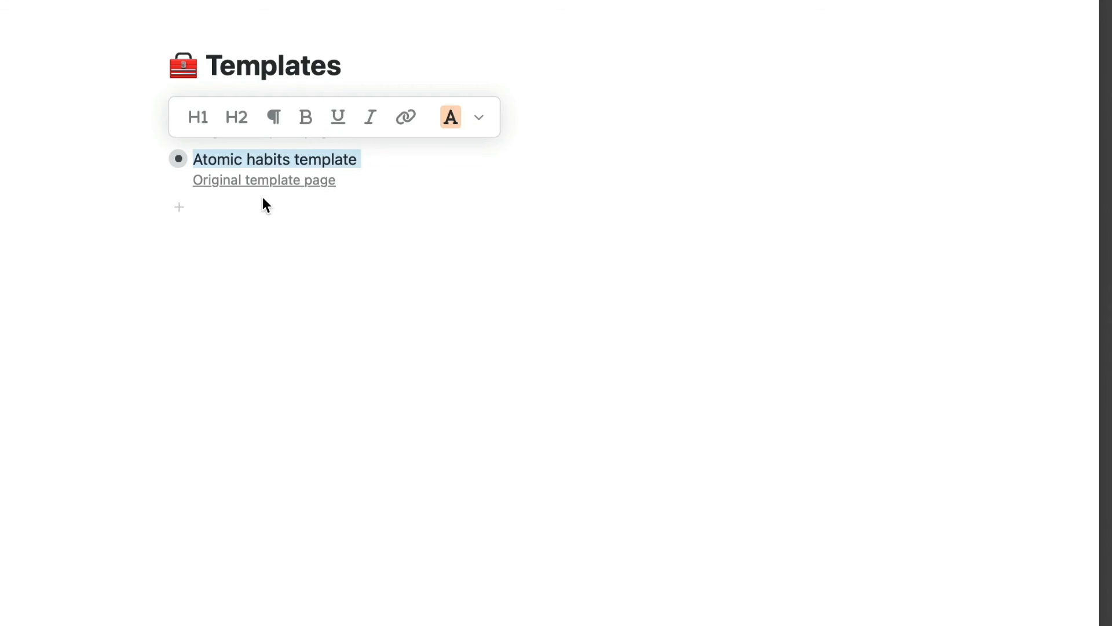
{"action": "left_click", "coordinate": [281, 157]}
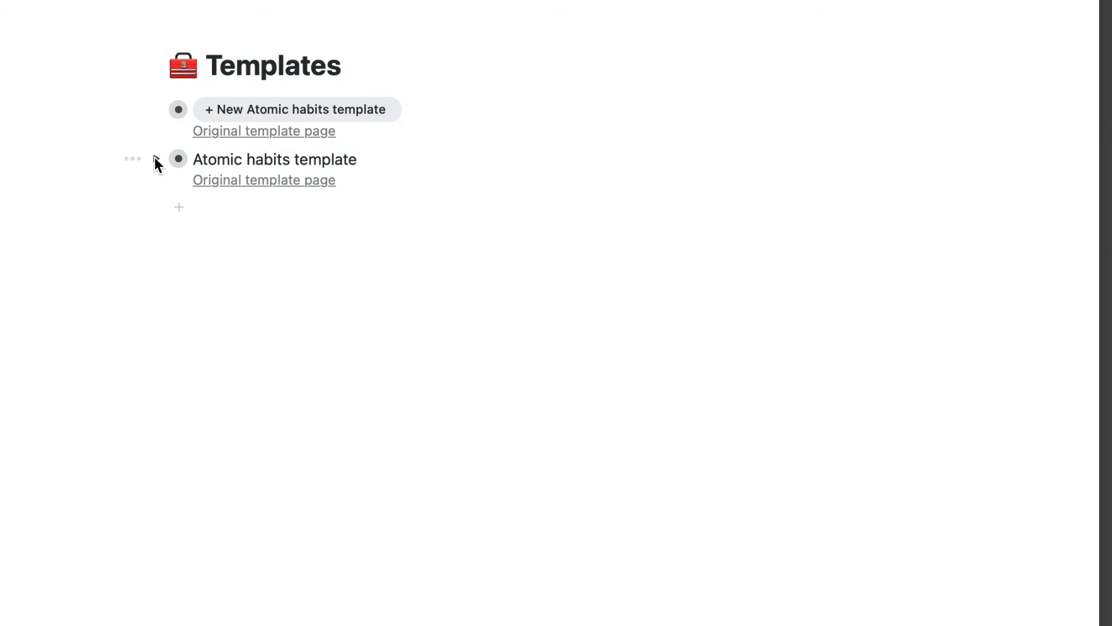
{"action": "left_click", "coordinate": [156, 159]}
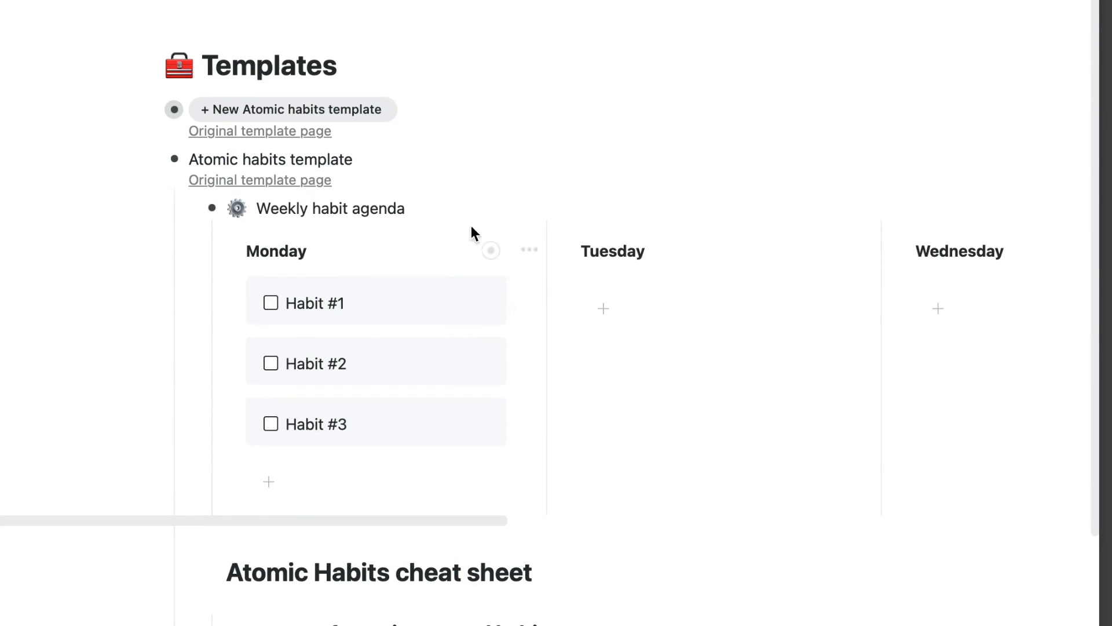
{"action": "scroll", "coordinate": [914, 307], "scroll_direction": "down", "scroll_amount": 3}
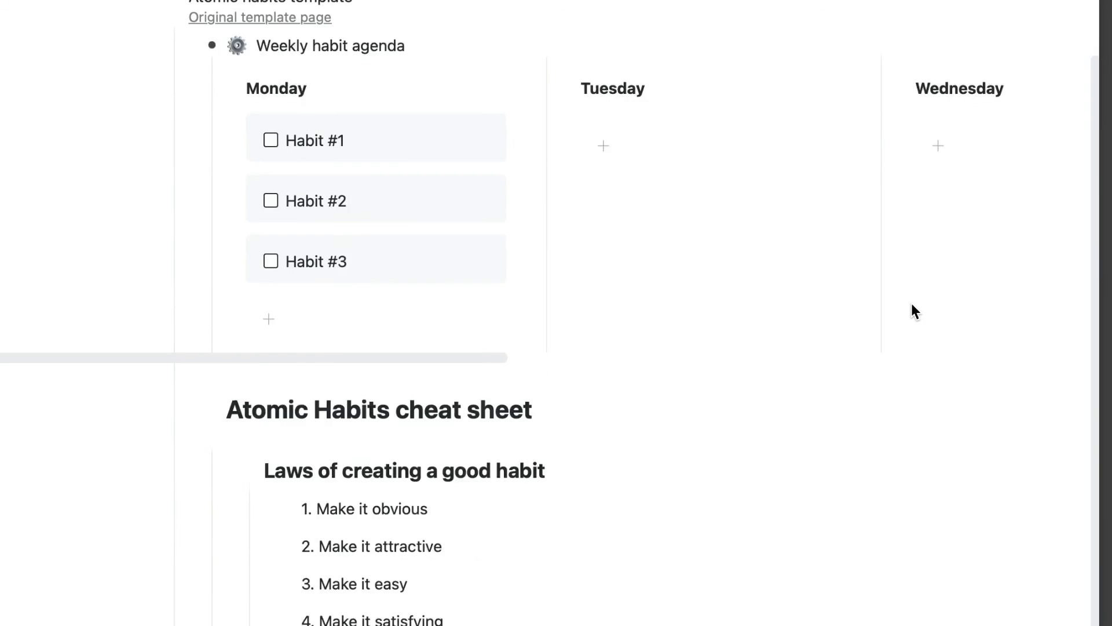
{"action": "scroll", "coordinate": [914, 308], "scroll_direction": "down", "scroll_amount": 5}
{"action": "scroll", "coordinate": [915, 310], "scroll_direction": "up", "scroll_amount": 8}
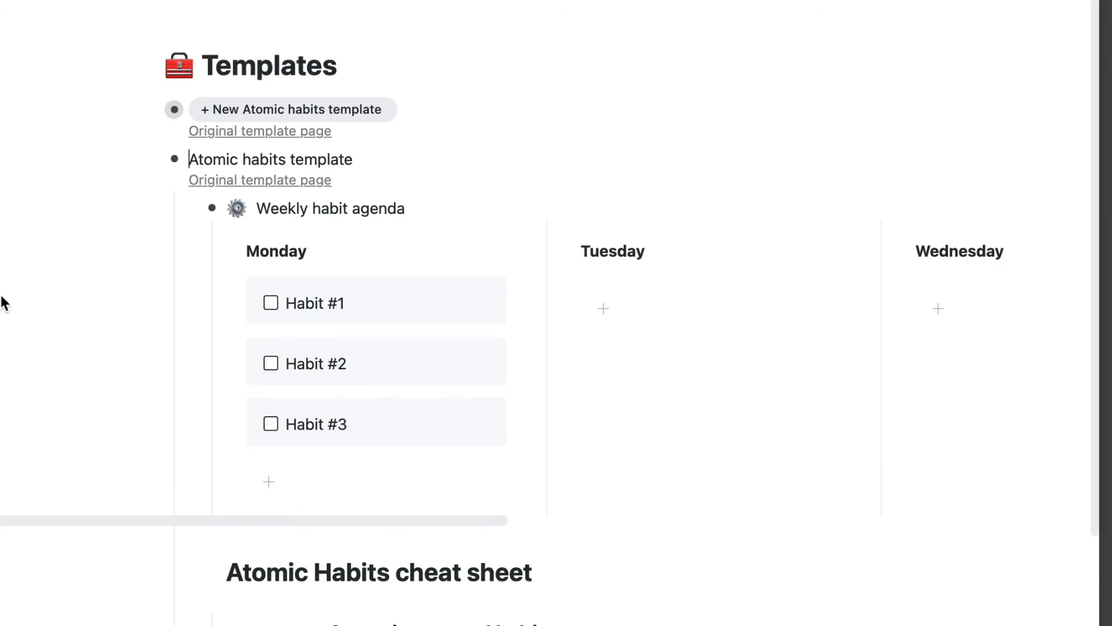
{"action": "left_click", "coordinate": [155, 158]}
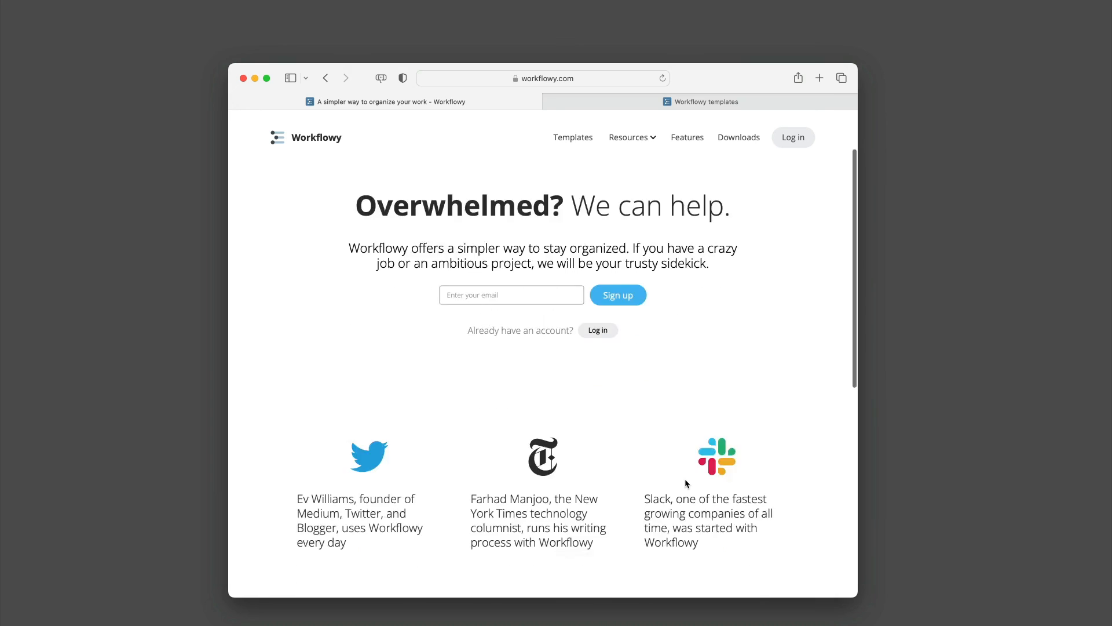
Step: Look over the Workflowy website's homepage, open its templates page and browse the Personal templates
{"action": "scroll", "coordinate": [684, 484], "scroll_direction": "down", "scroll_amount": 5}
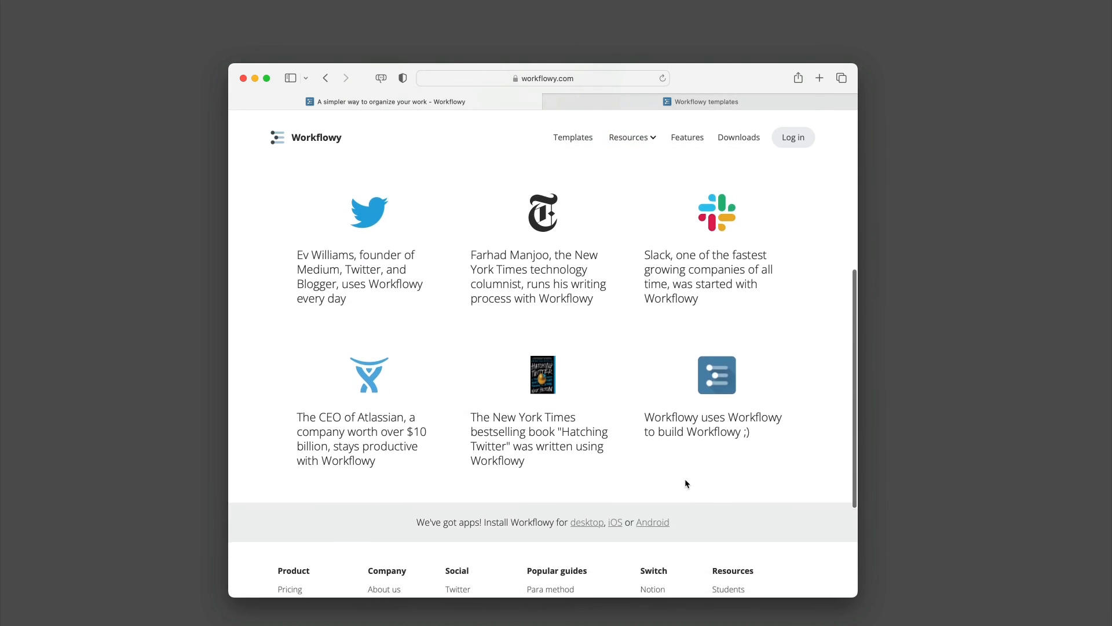
{"action": "scroll", "coordinate": [685, 484], "scroll_direction": "down", "scroll_amount": 3}
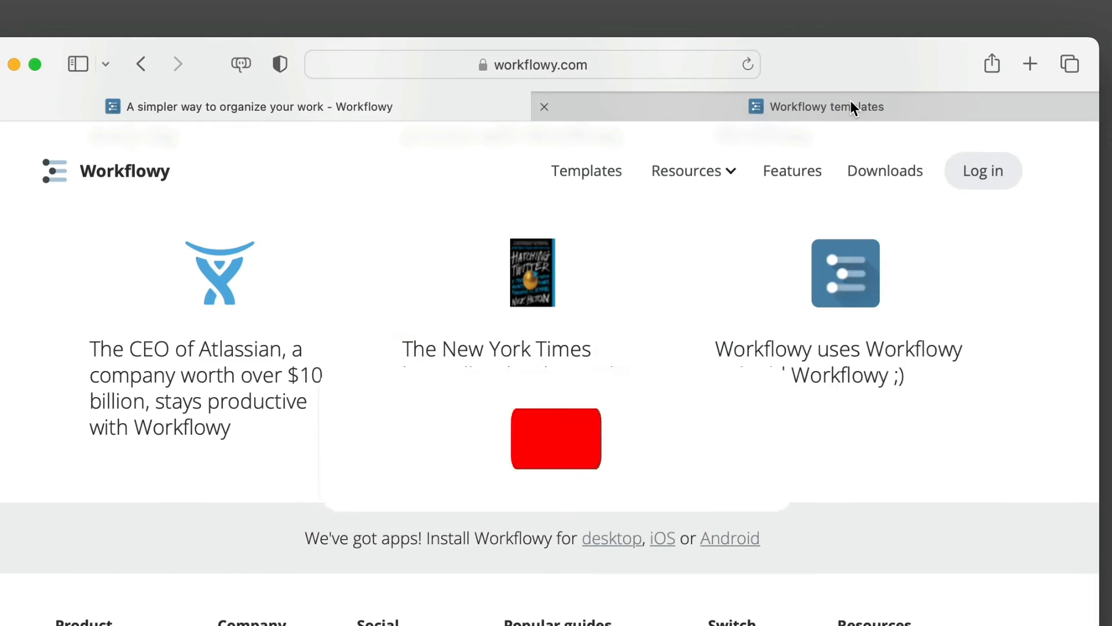
{"action": "left_click", "coordinate": [854, 108]}
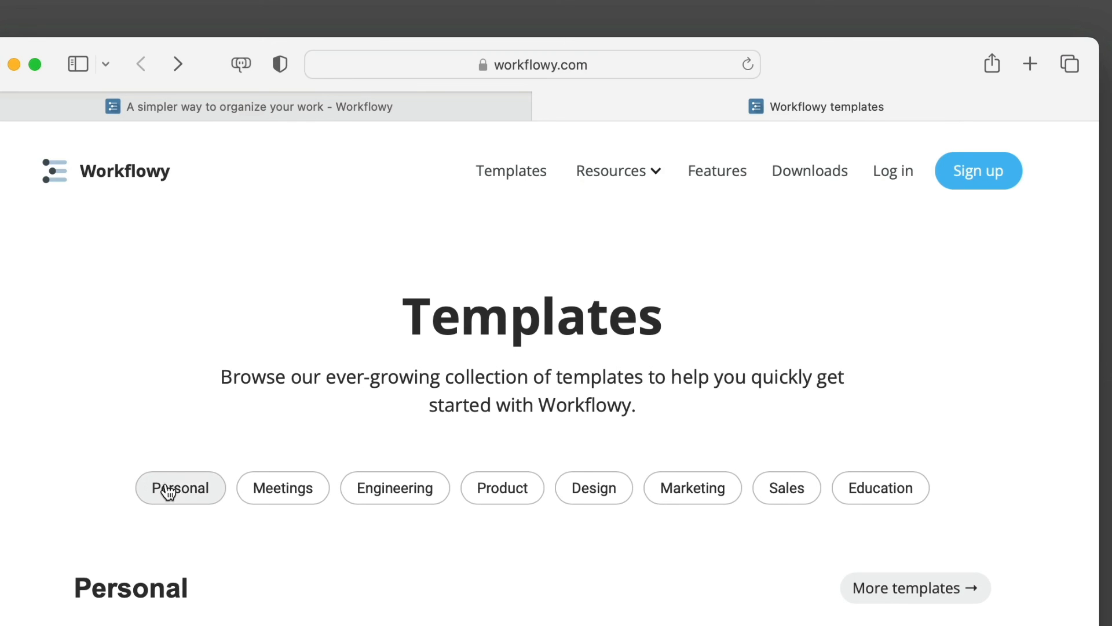
{"action": "left_click", "coordinate": [168, 492]}
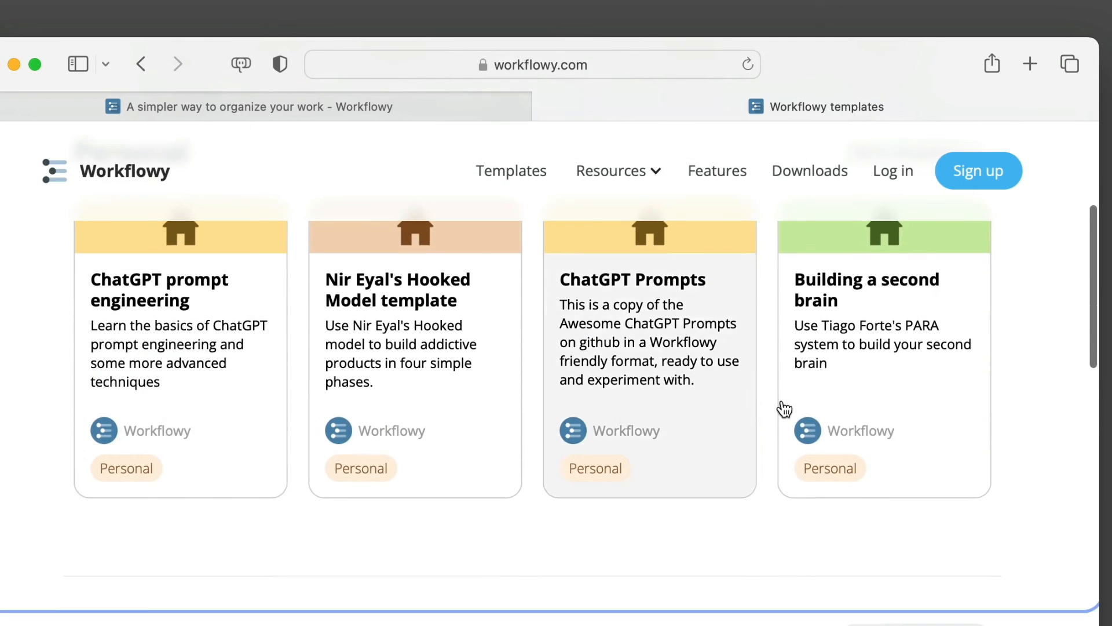
{"action": "scroll", "coordinate": [785, 408], "scroll_direction": "up", "scroll_amount": 3}
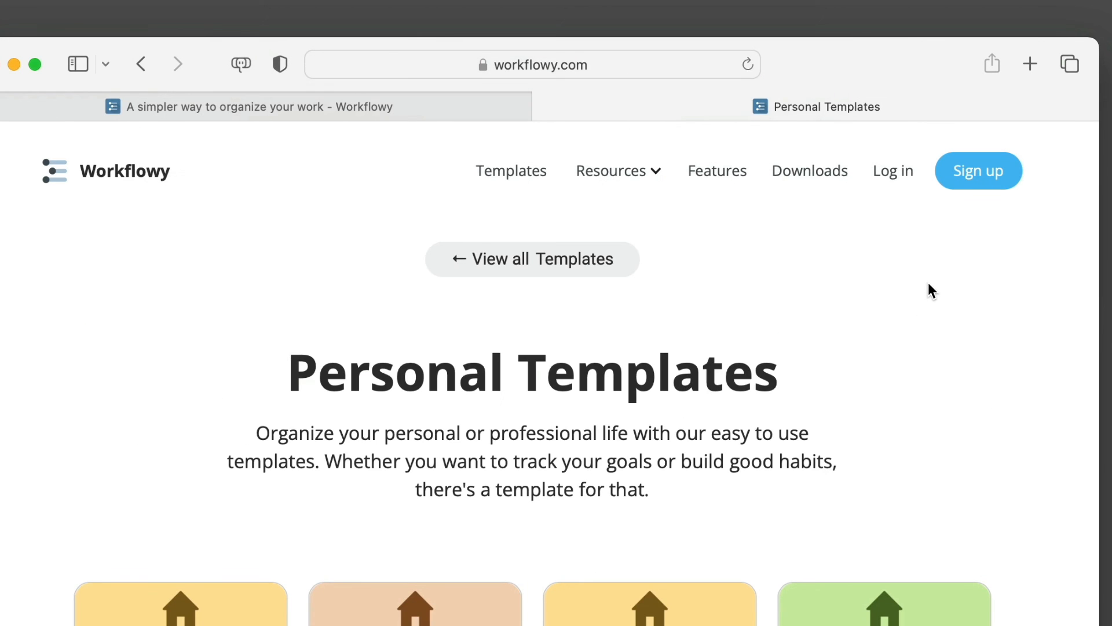
{"action": "scroll", "coordinate": [931, 289], "scroll_direction": "down", "scroll_amount": 10}
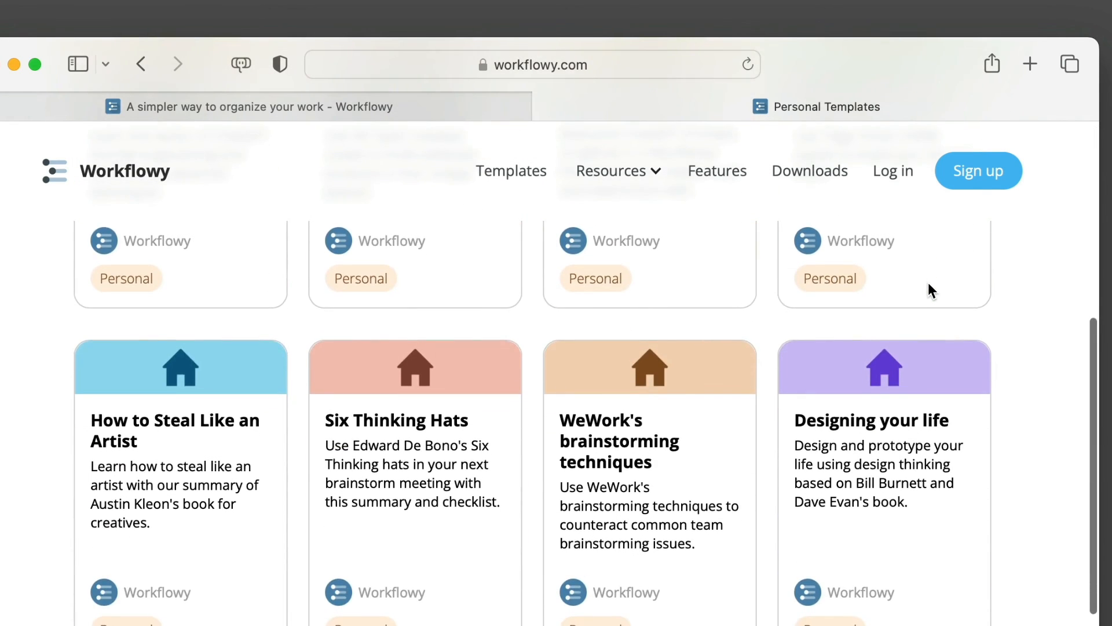